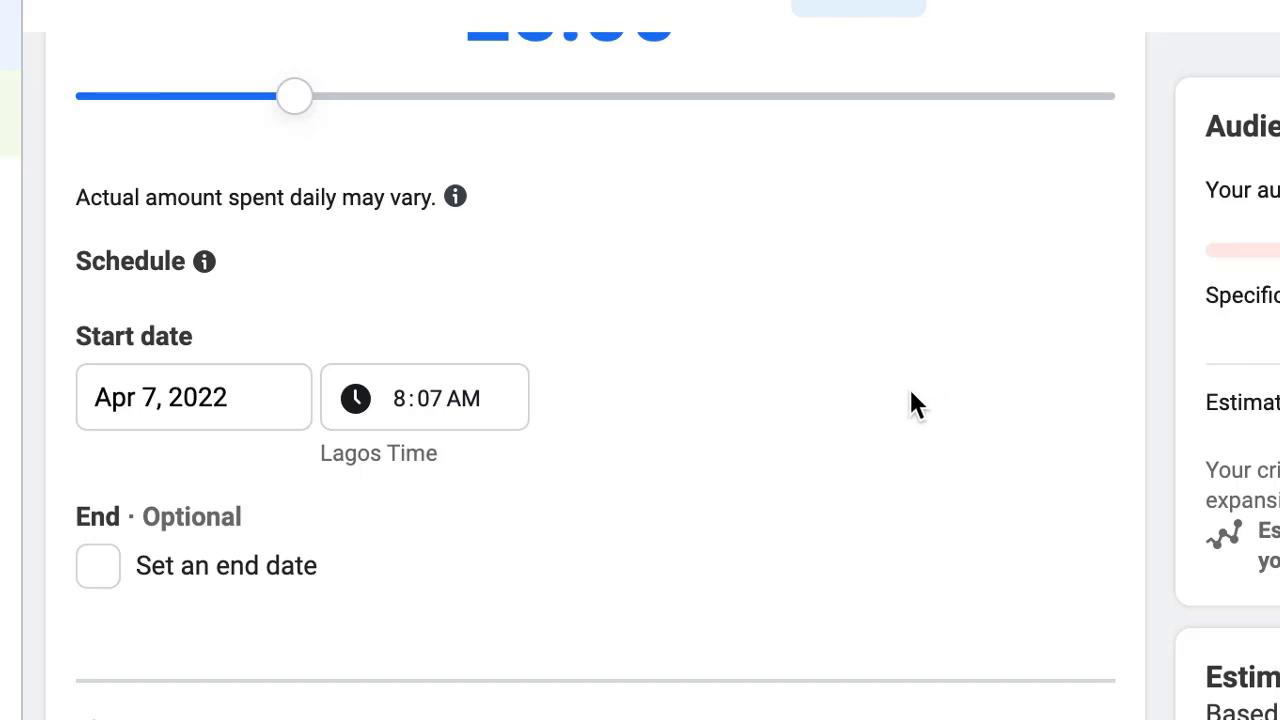
Open the new audience's settings for editing and set its location type to People living in this location.
scroll(911, 430, "down", 5)
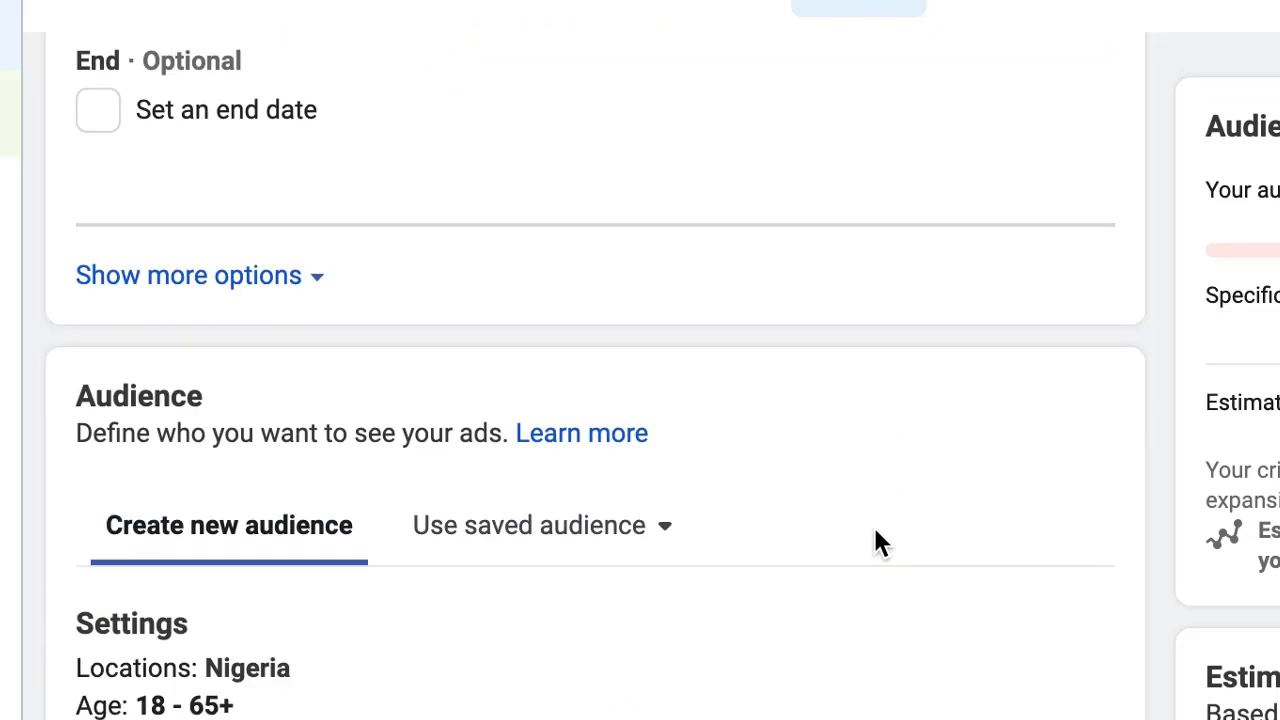
scroll(868, 545, "down", 2)
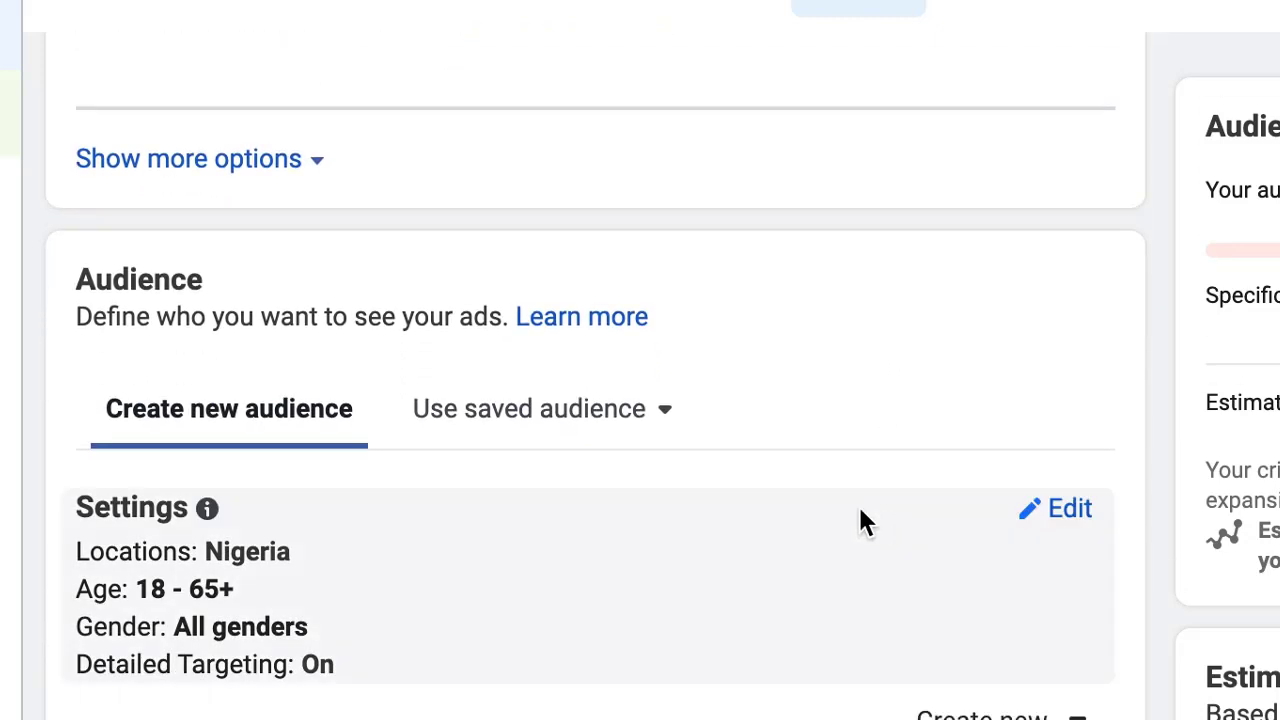
left_click(1050, 518)
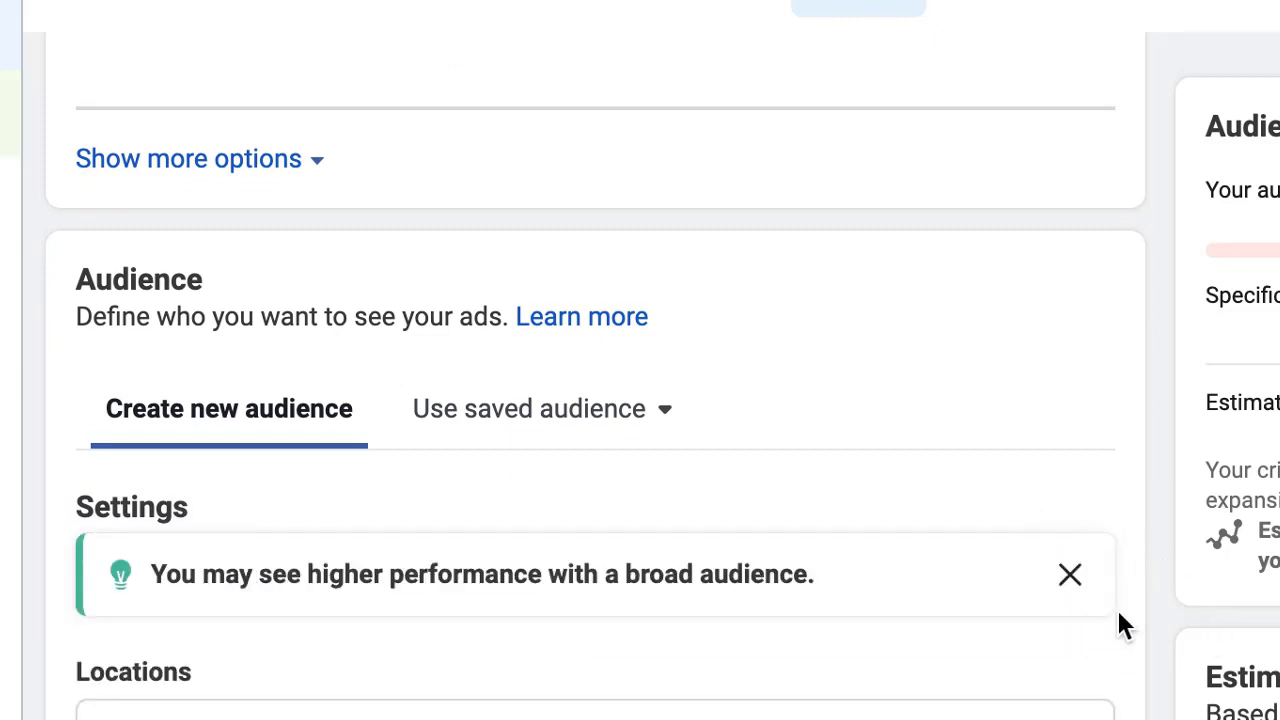
scroll(1150, 605, "down", 6)
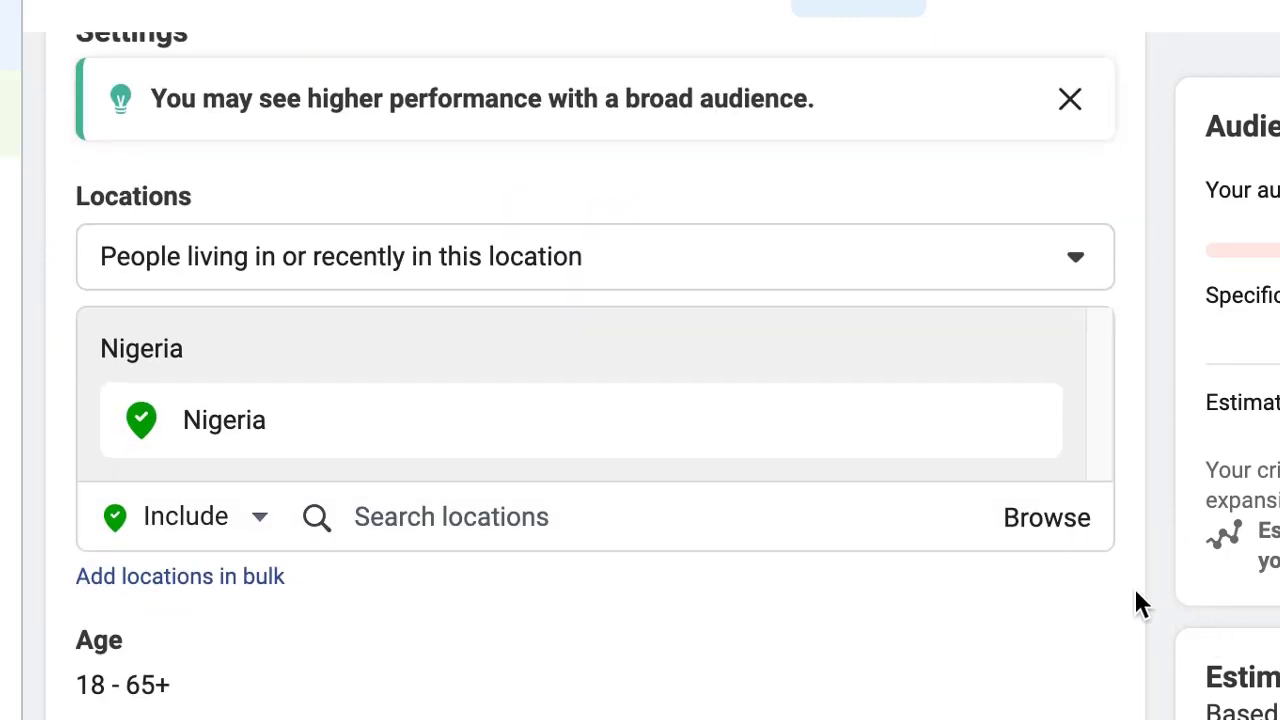
scroll(1055, 605, "up", 2)
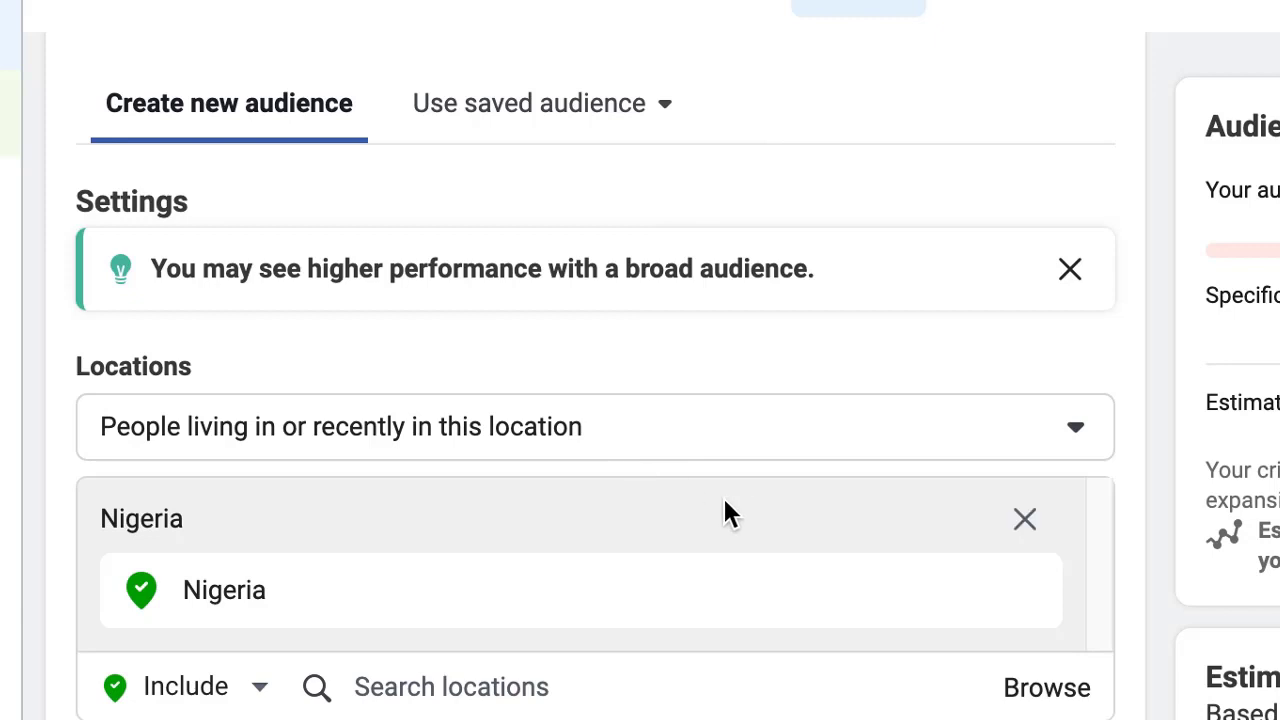
left_click(1078, 425)
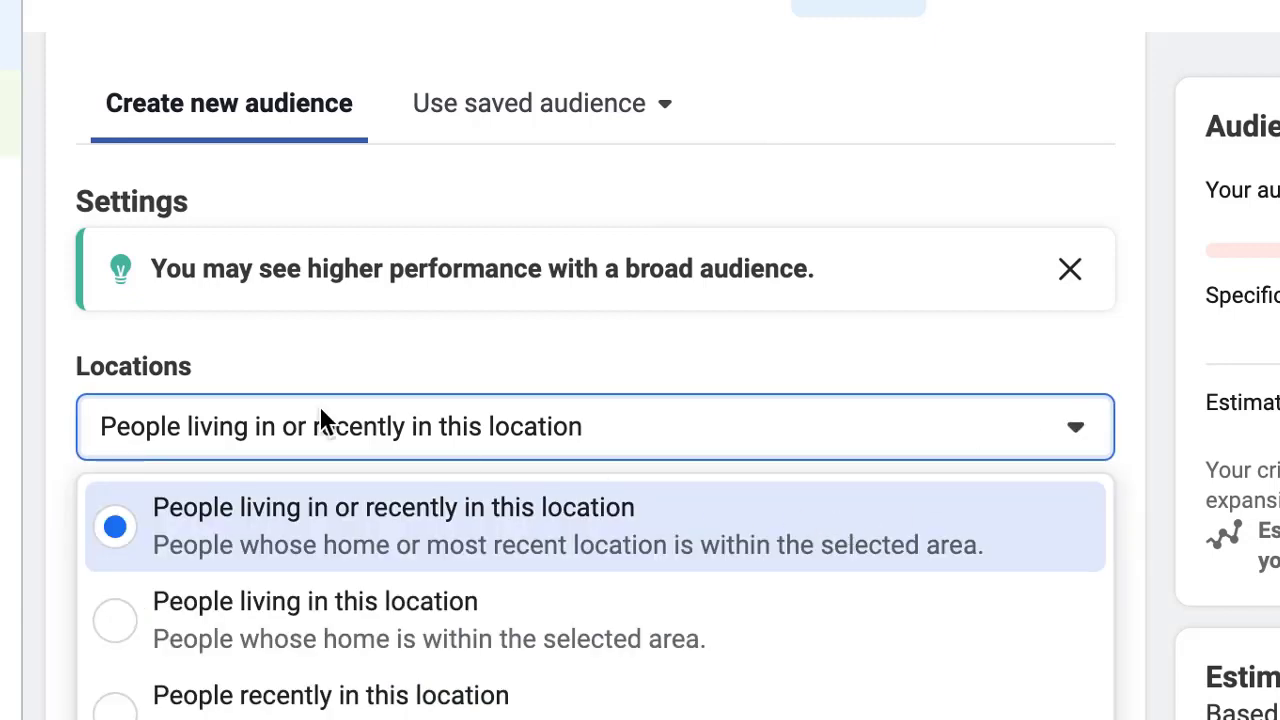
mouse_move(170, 420)
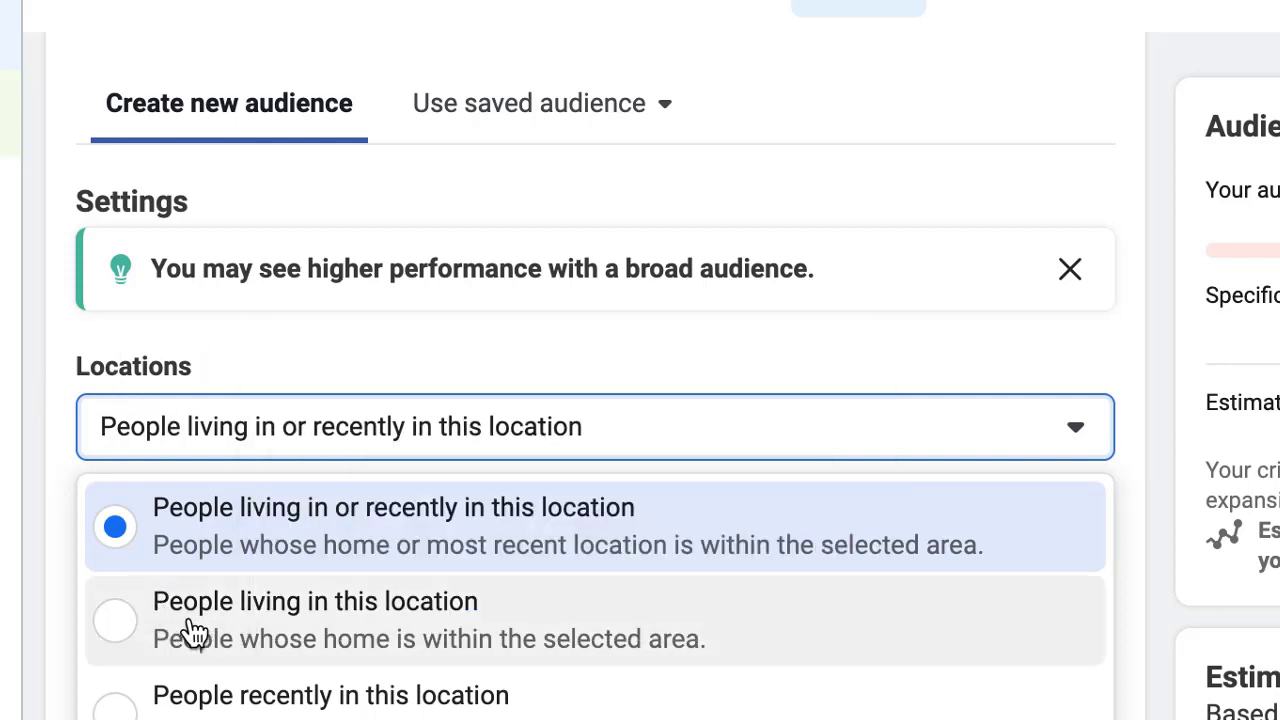
left_click(180, 626)
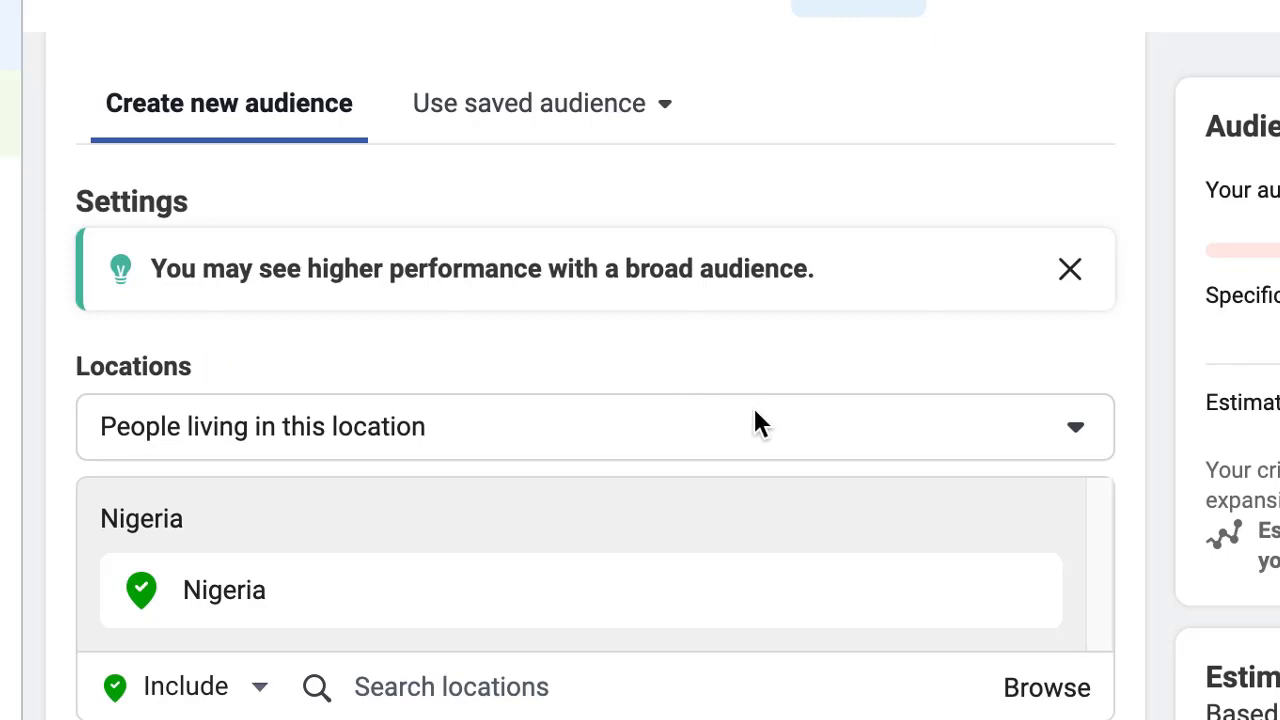
Add United States as an included audience location and remove Nigeria from the locations.
mouse_move(1058, 540)
scroll(1134, 398, "down", 1)
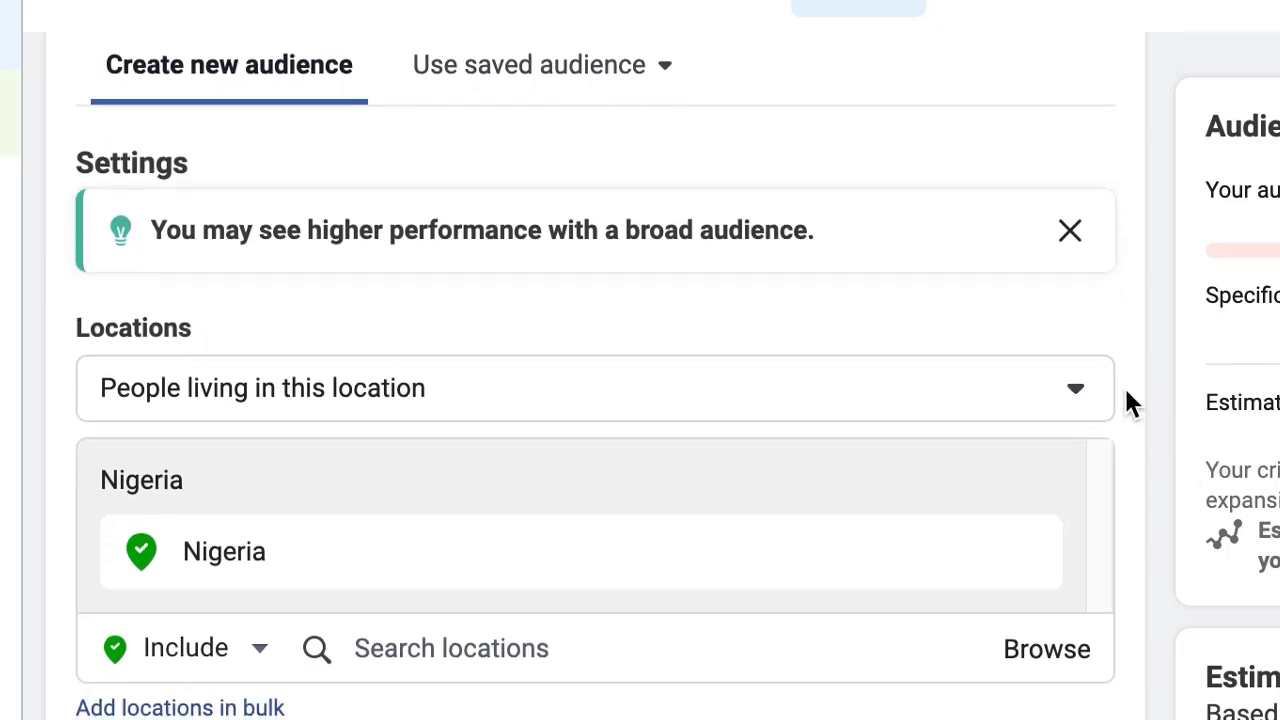
scroll(1096, 440, "down", 1)
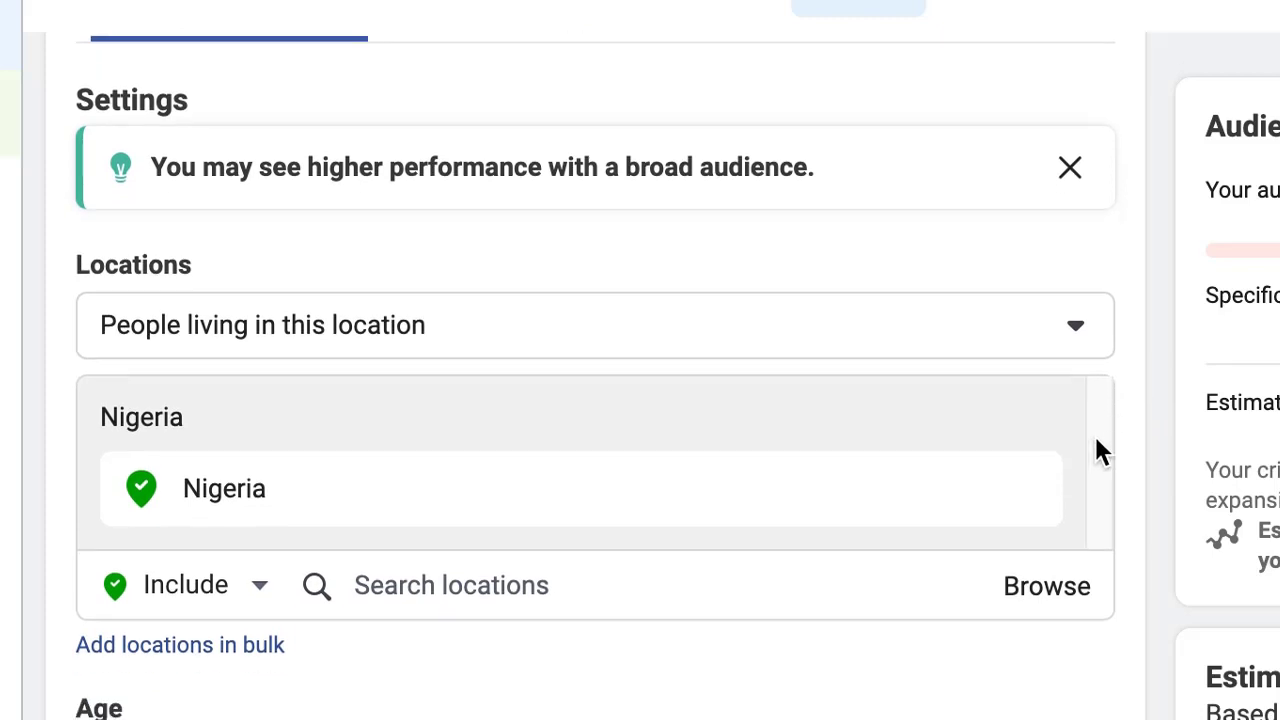
scroll(1088, 450, "down", 3)
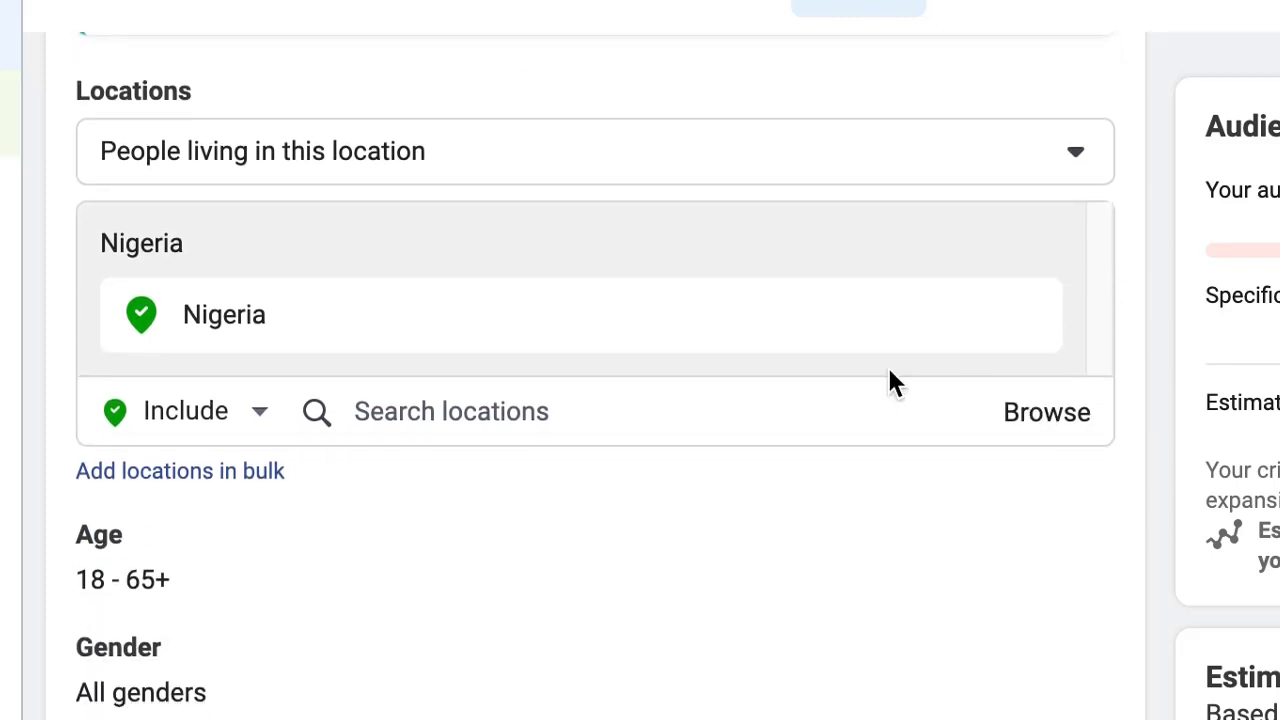
left_click(650, 432)
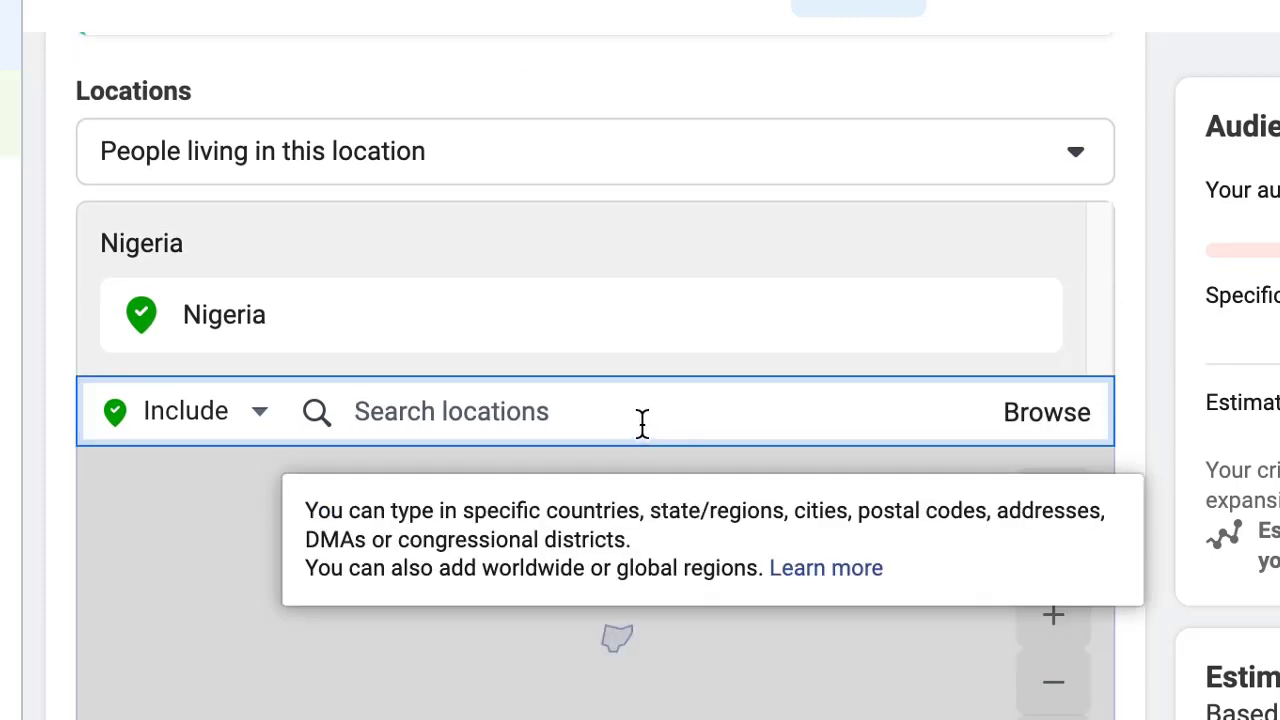
type("united ")
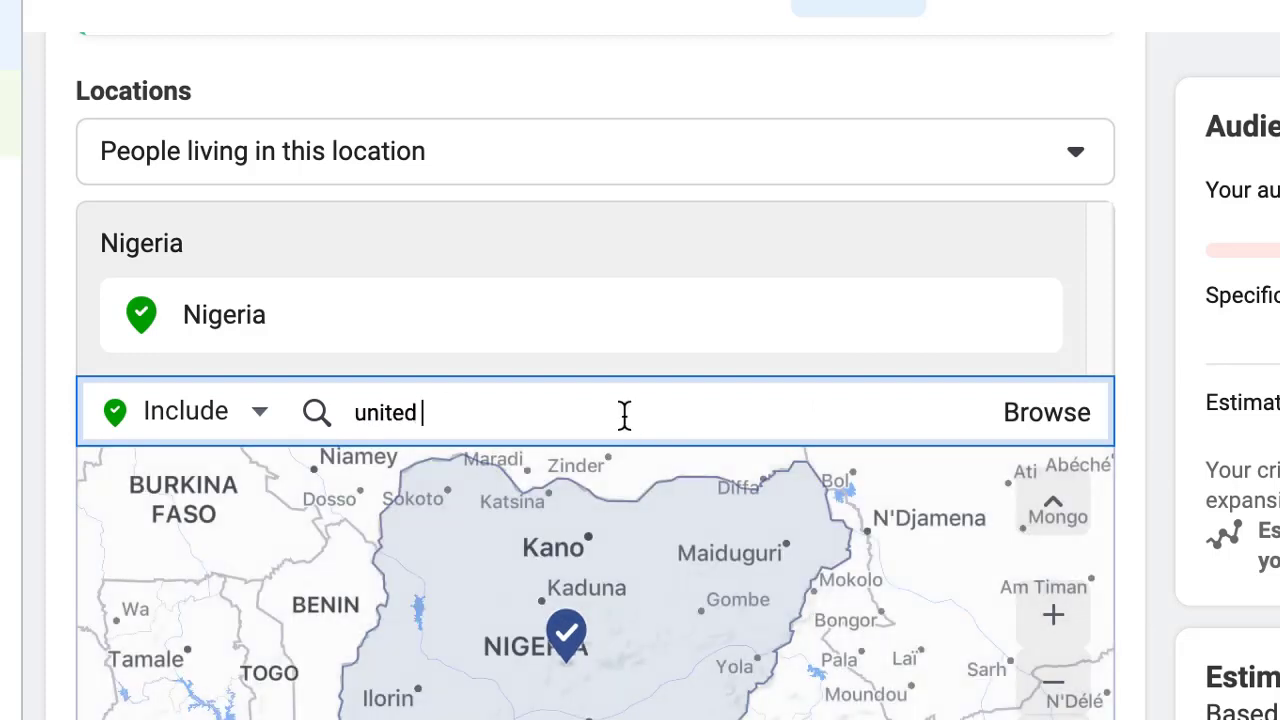
type("state")
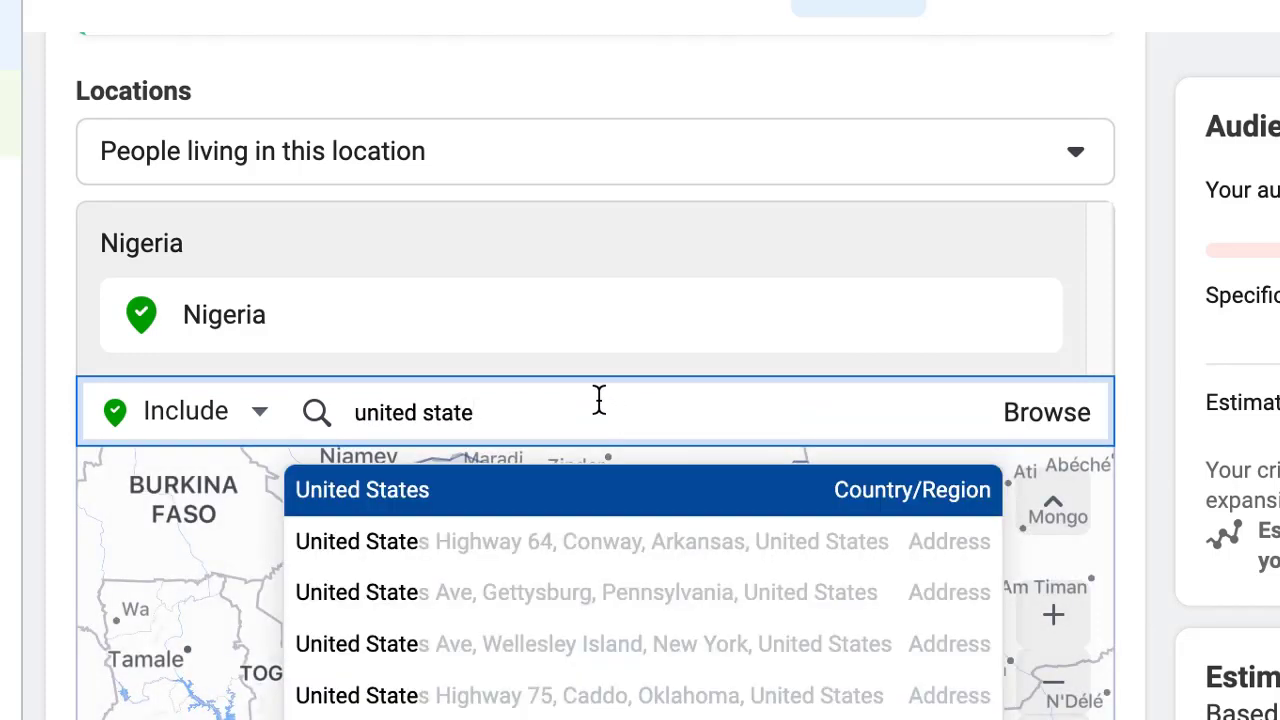
left_click(568, 494)
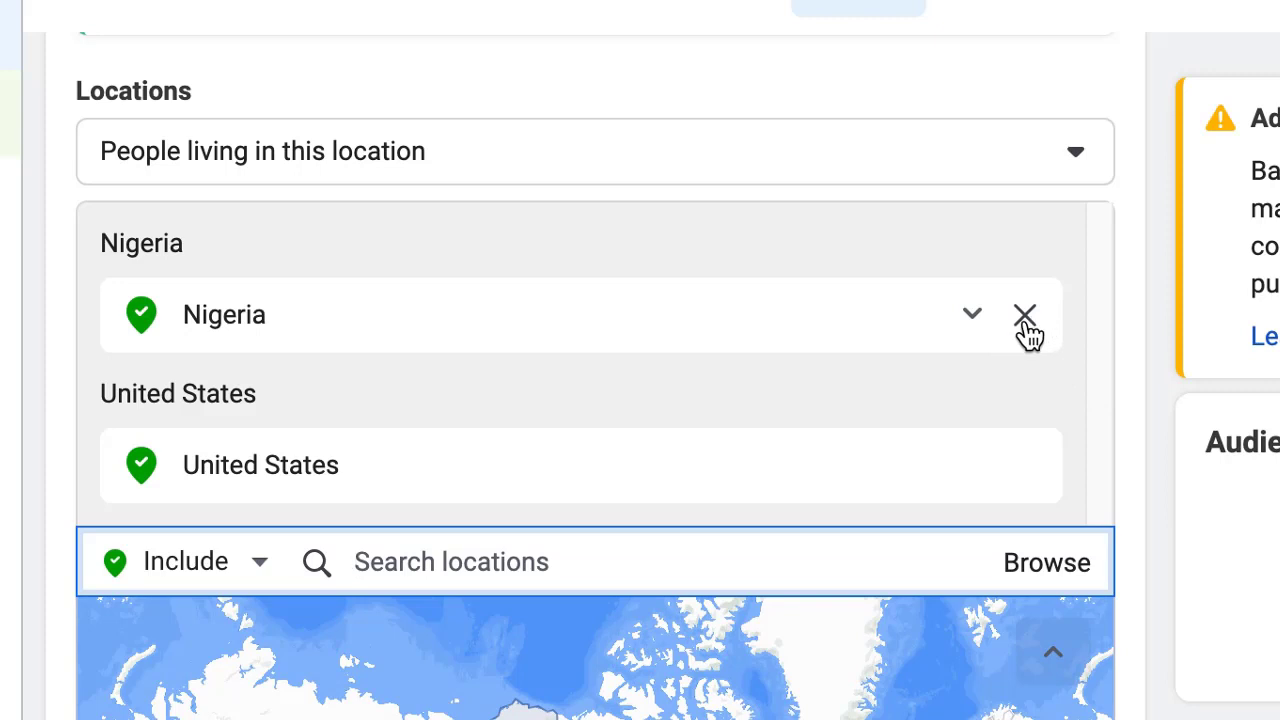
left_click(1025, 318)
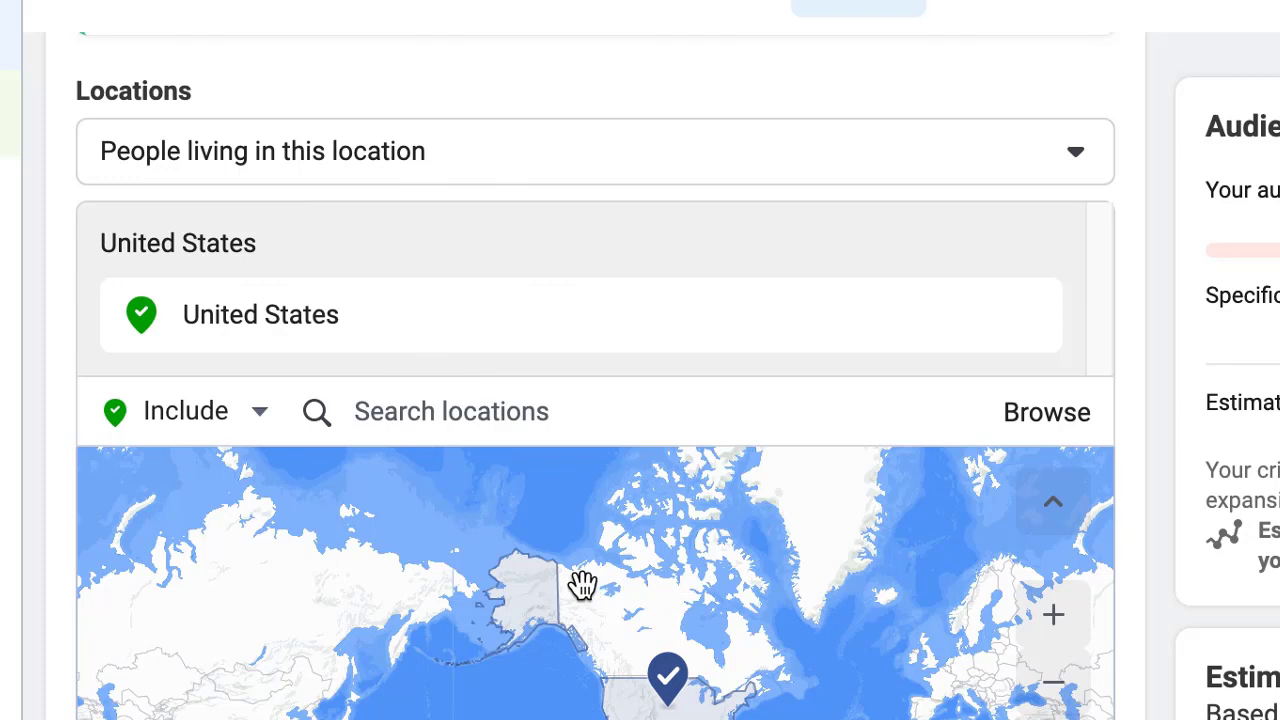
Open detailed targeting for editing and turn off Detailed Targeting Expansion.
scroll(871, 320, "down", 6)
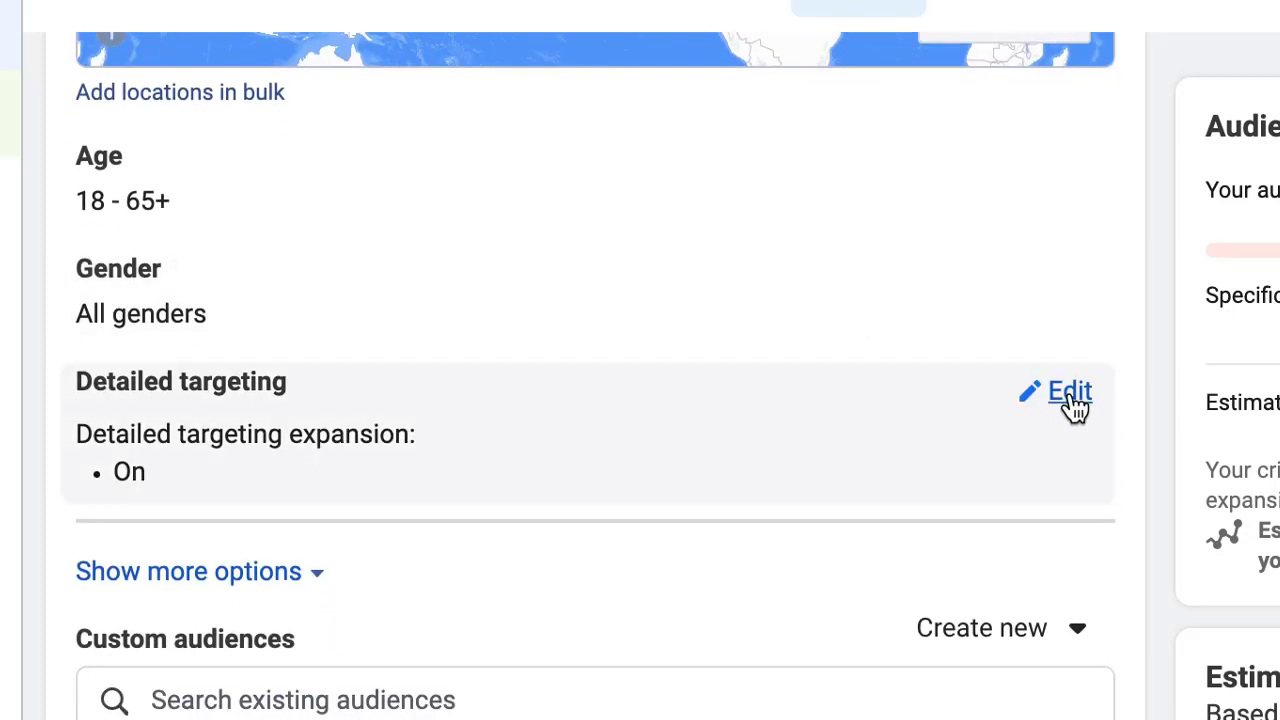
left_click(1071, 398)
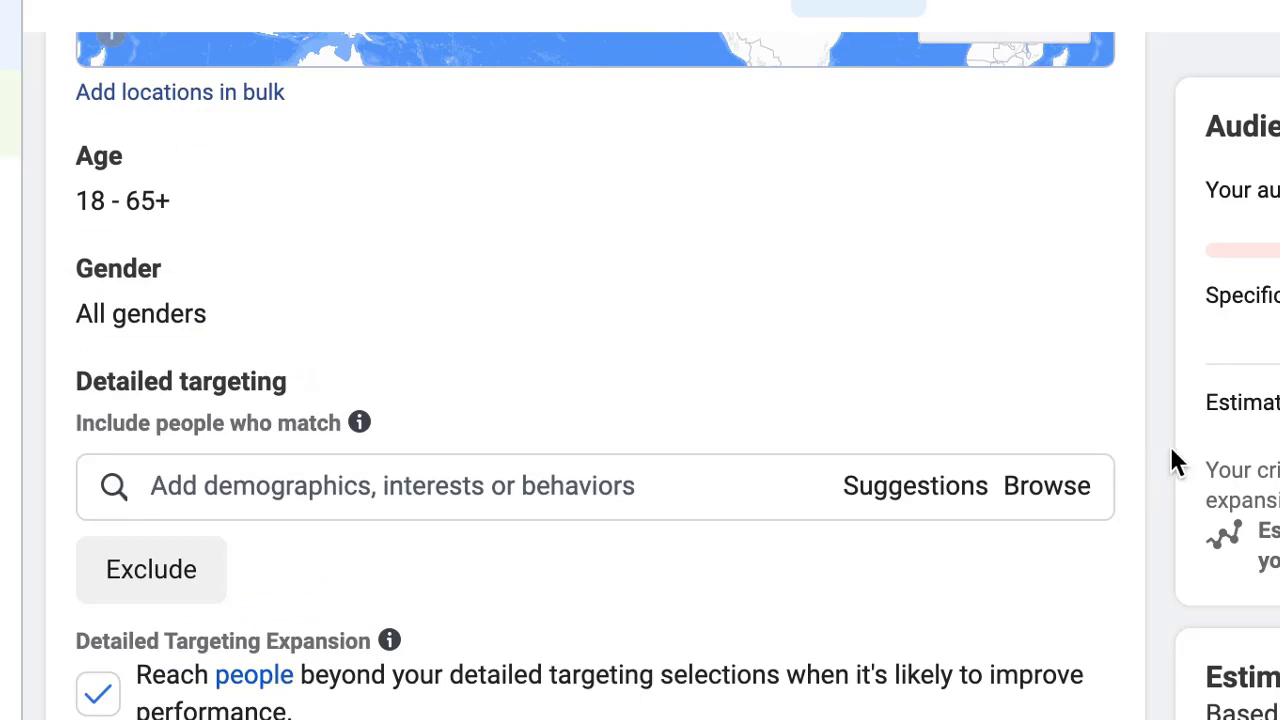
scroll(730, 380, "down", 2)
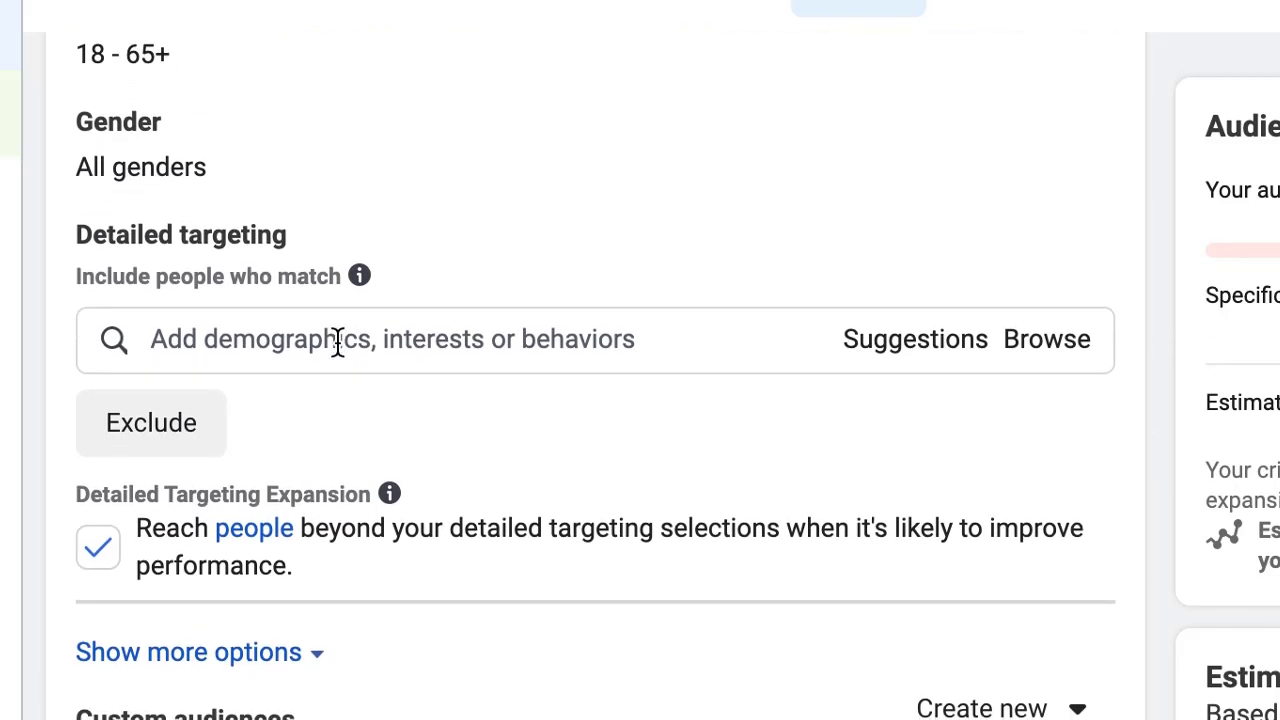
scroll(275, 385, "down", 2)
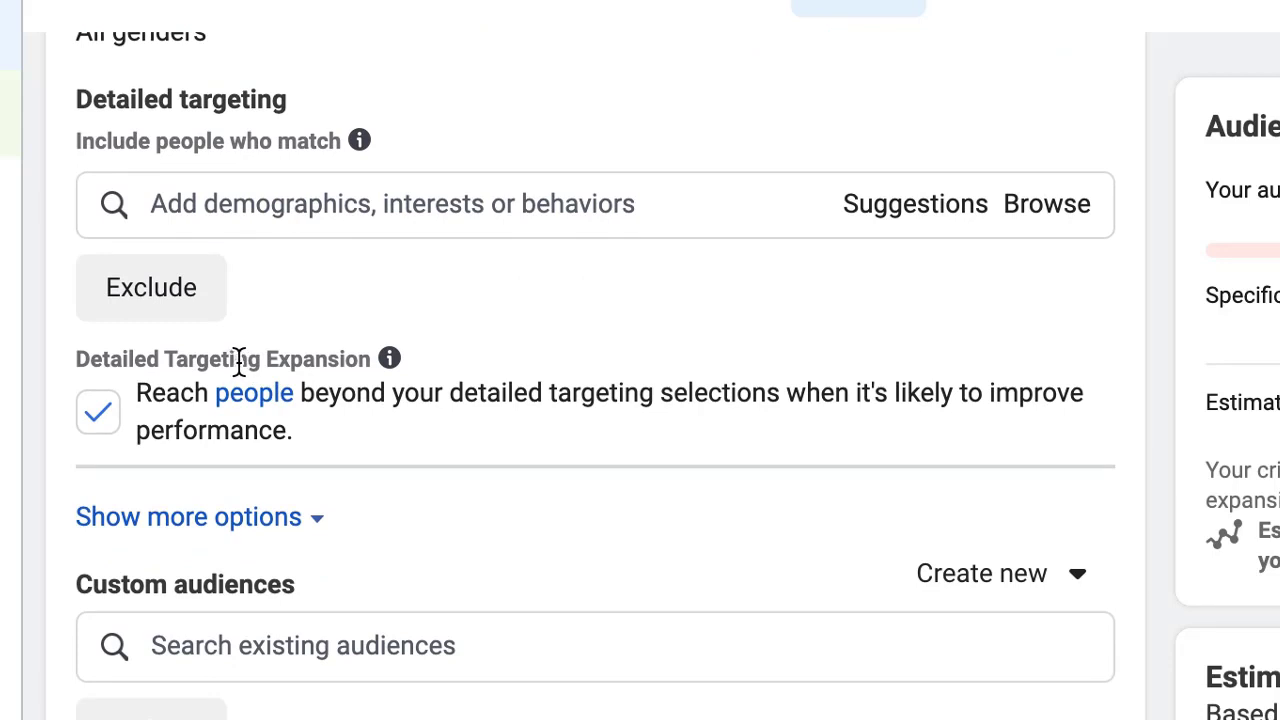
left_click(112, 424)
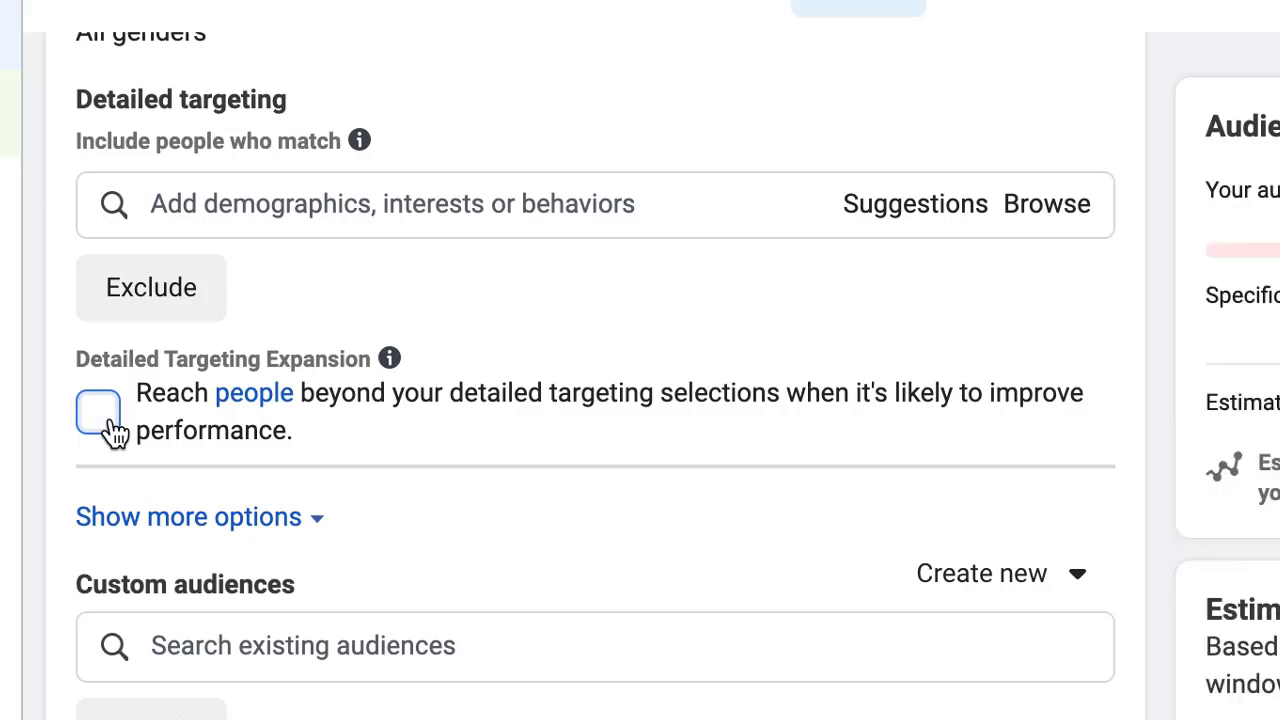
Search detailed targeting for "nigeria expat" and examine the details of the Lived in Nigeria (Formerly Expats - Nigeria) behavior.
left_click(530, 196)
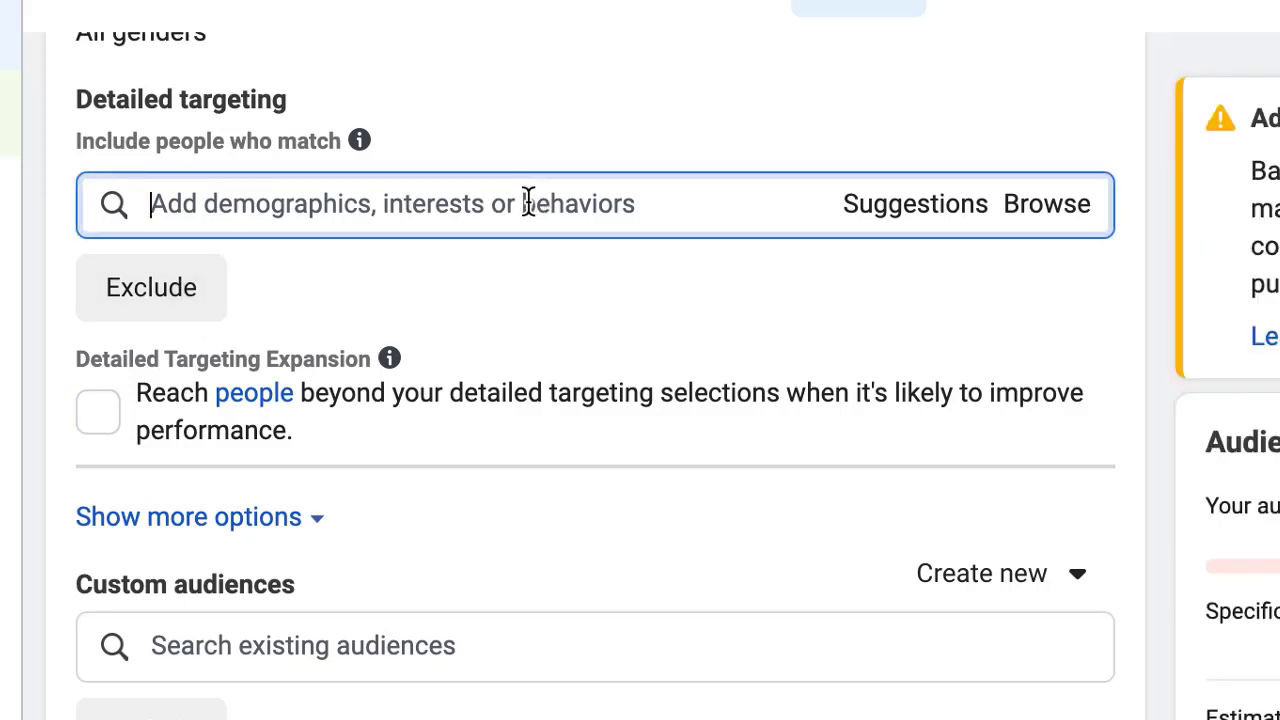
type("nigeria ")
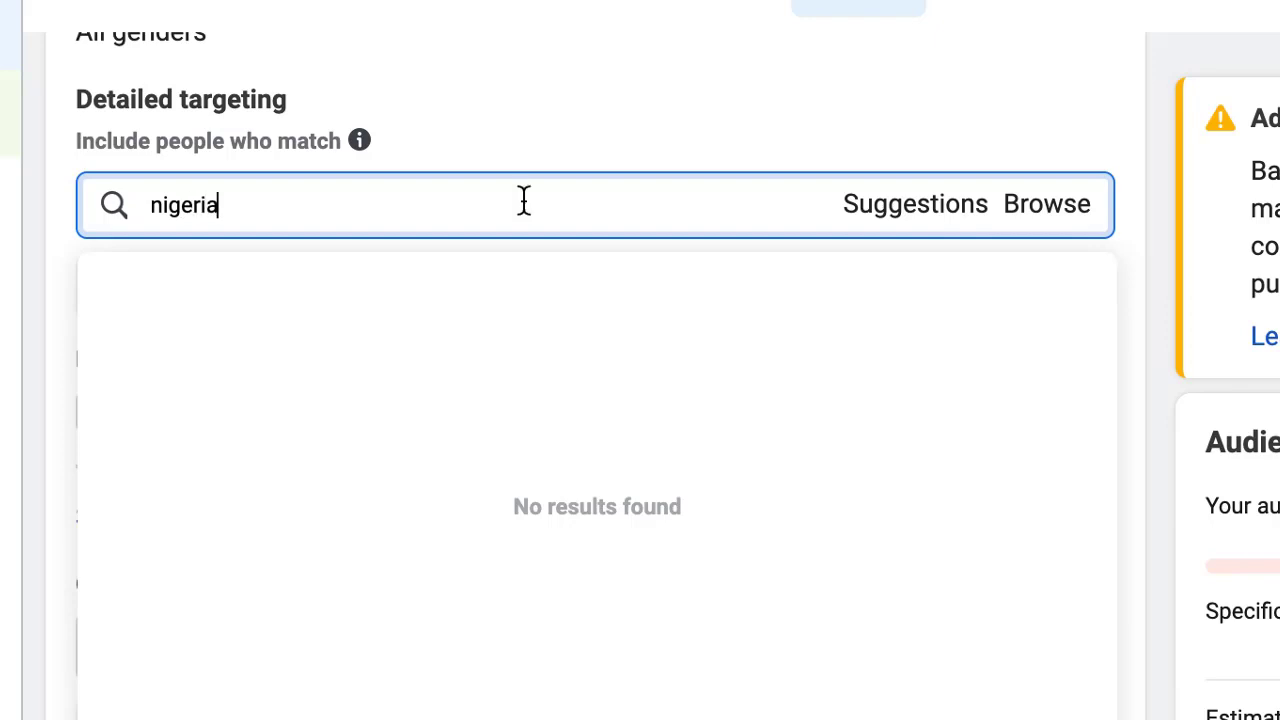
type("expat")
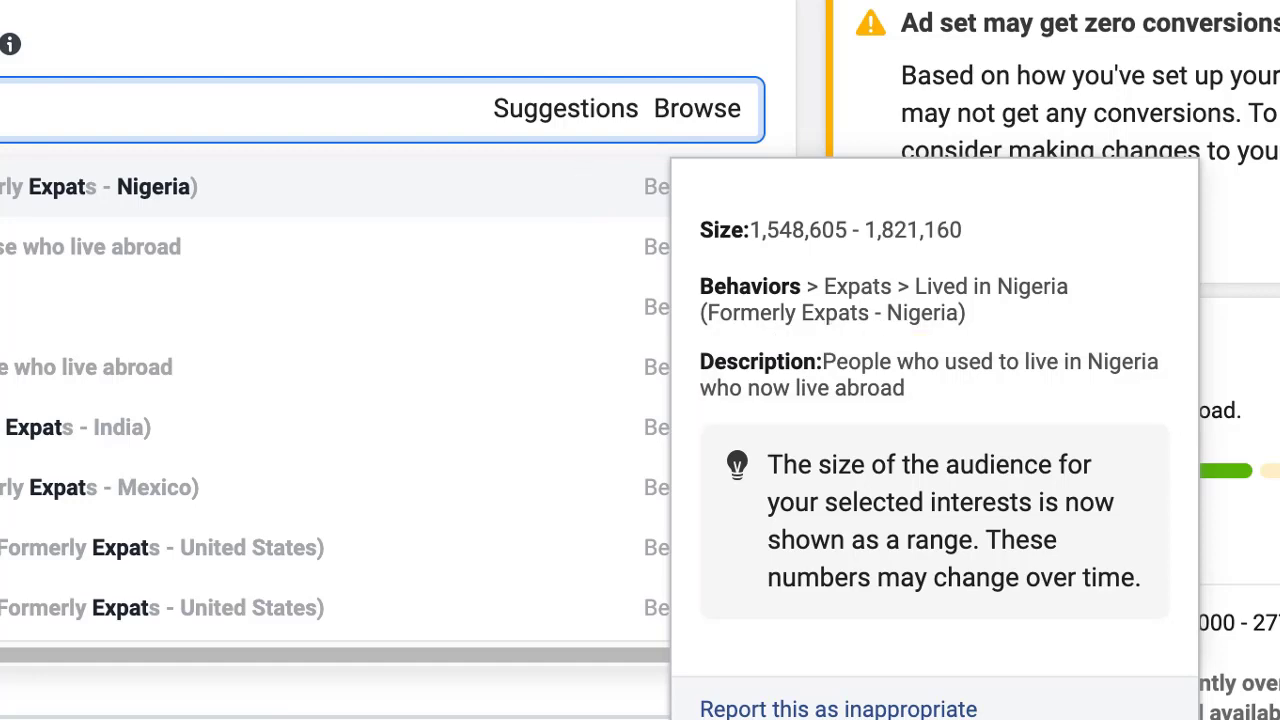
left_click(584, 186)
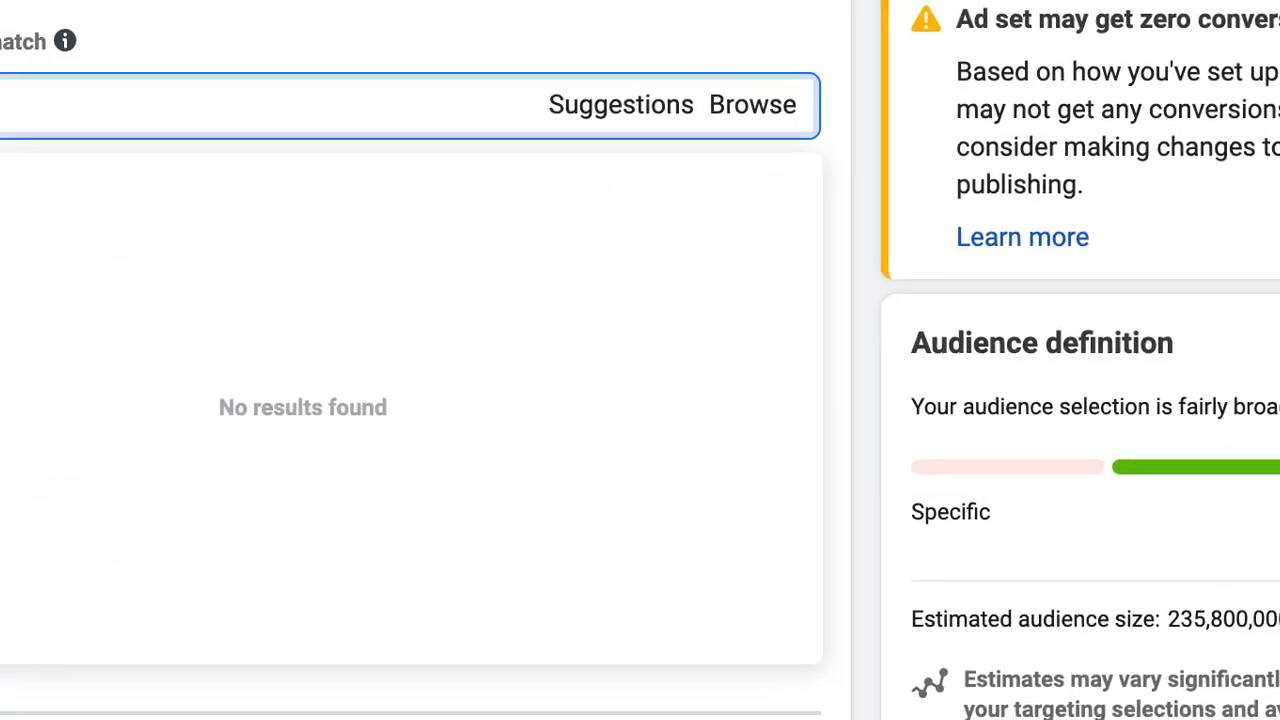
Search detailed targeting for "ghana expat", examine the Lived in Ghana behavior's details, and clear the search.
type("ghana expa")
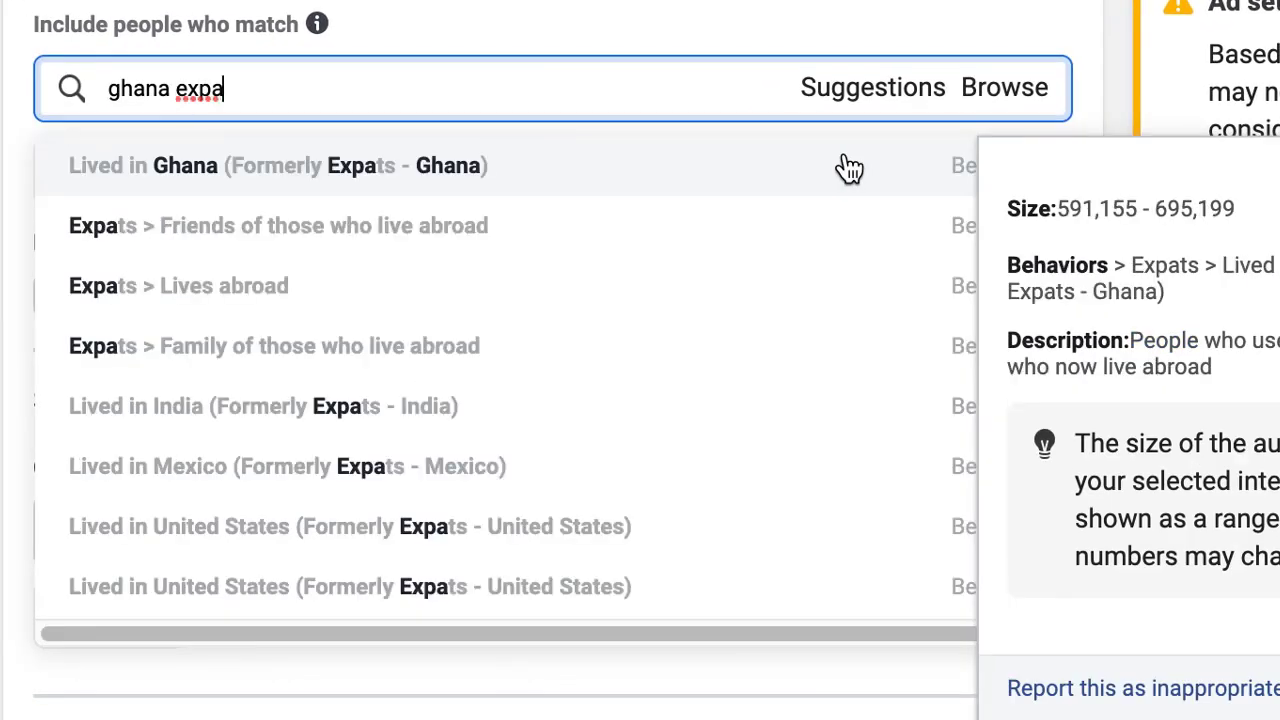
type("t")
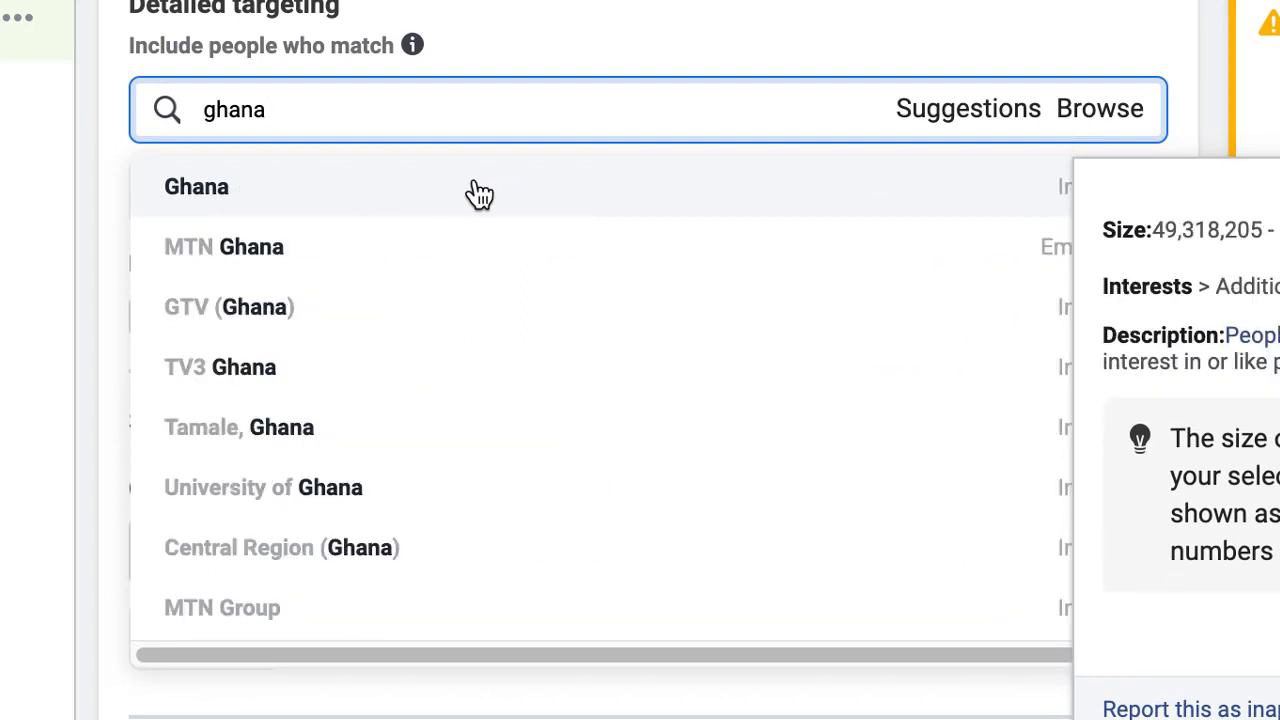
key("BackSpace")
key("BackSpace")
key("BackSpace")
key("BackSpace")
key("BackSpace")
Search detailed targeting for "nigeria expats", review the matching behaviors, and clear the search.
type("n")
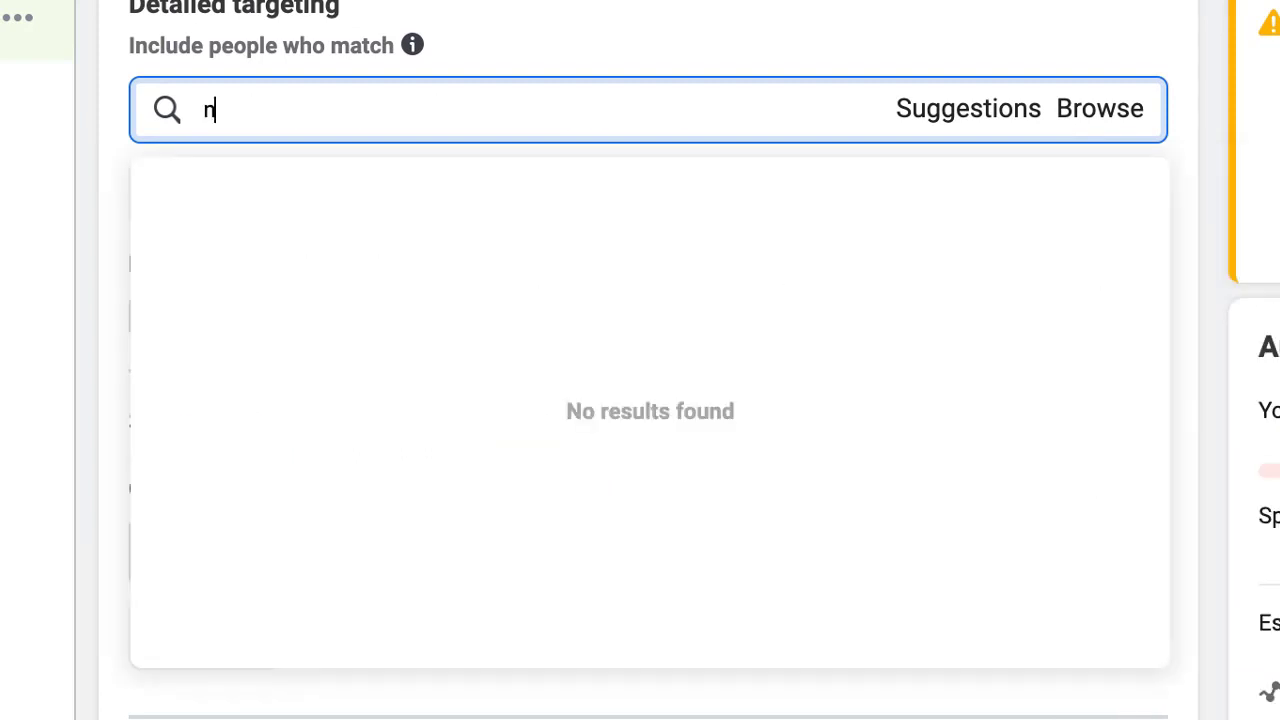
type("igeria ")
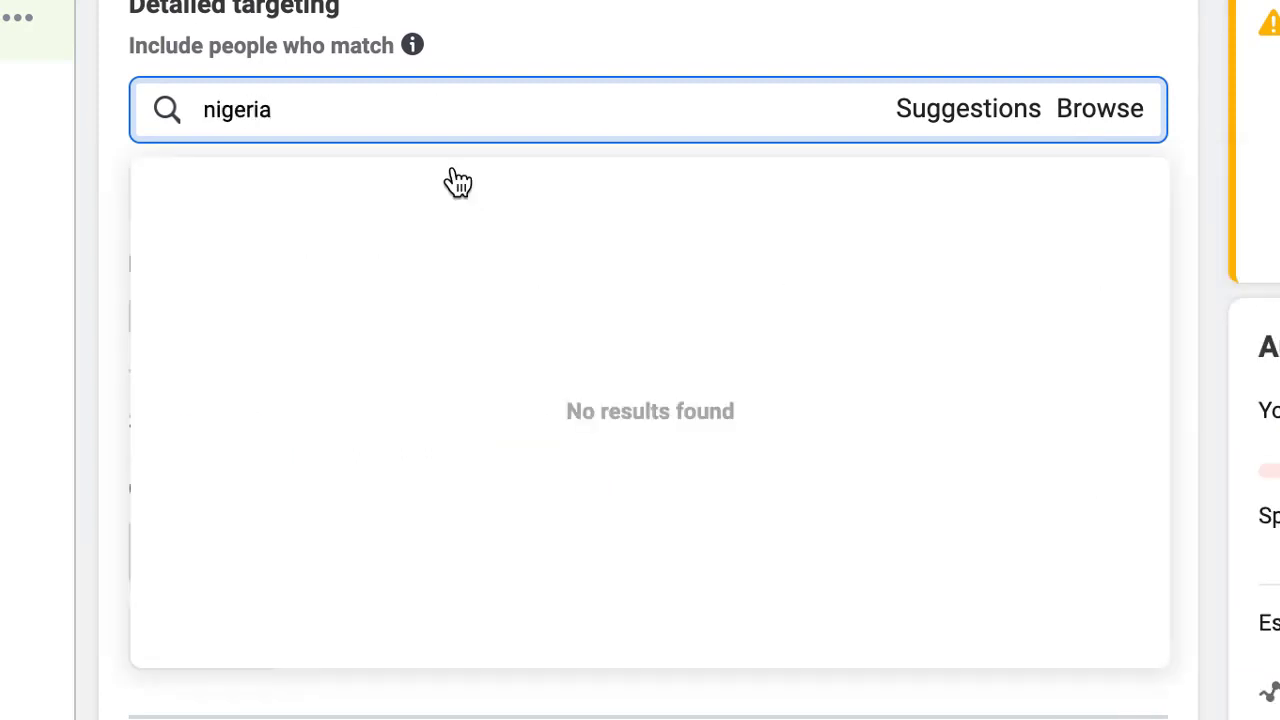
type("expats")
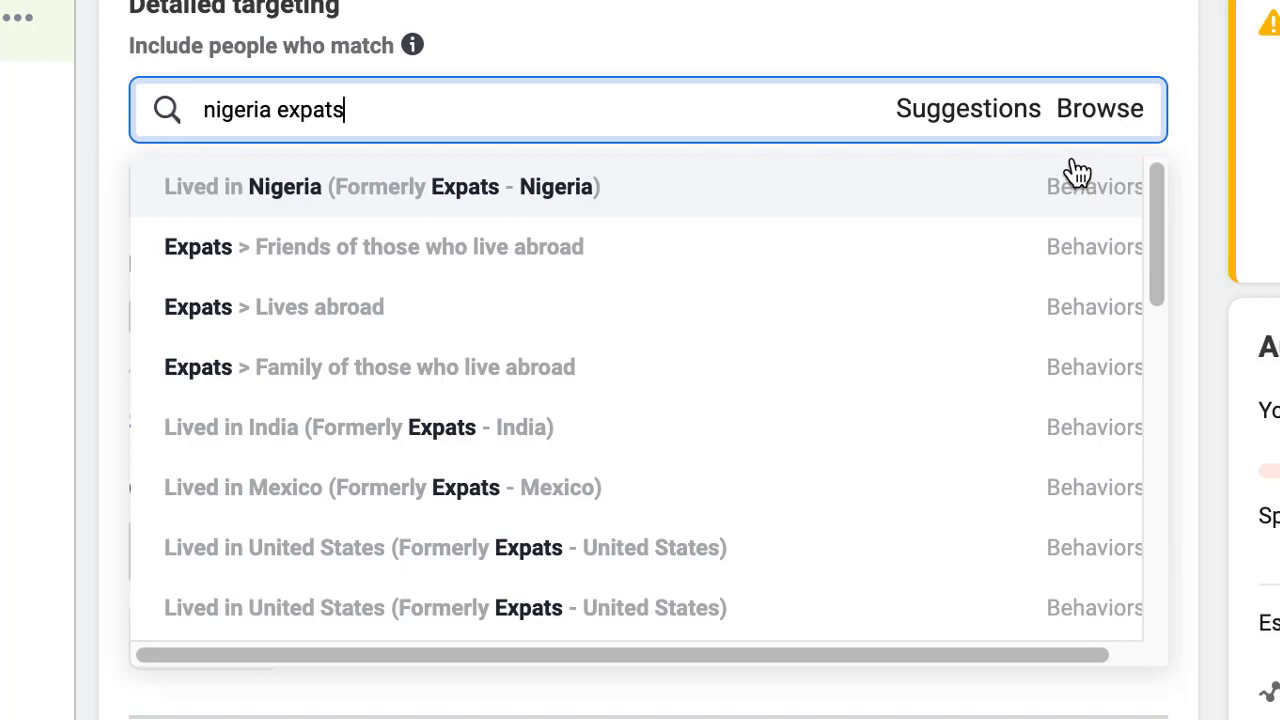
key("BackSpace")
key("BackSpace")
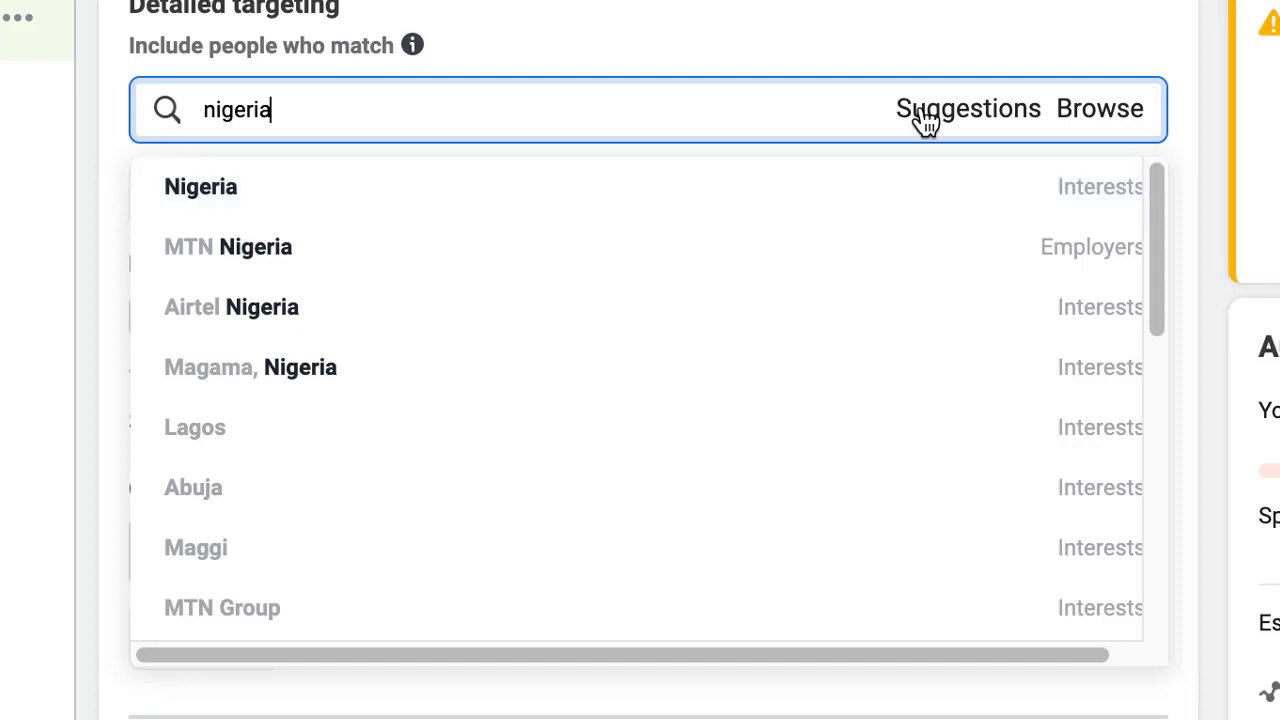
key("BackSpace")
key("BackSpace")
key("BackSpace")
key("BackSpace")
key("BackSpace")
key("BackSpace")
key("BackSpace")
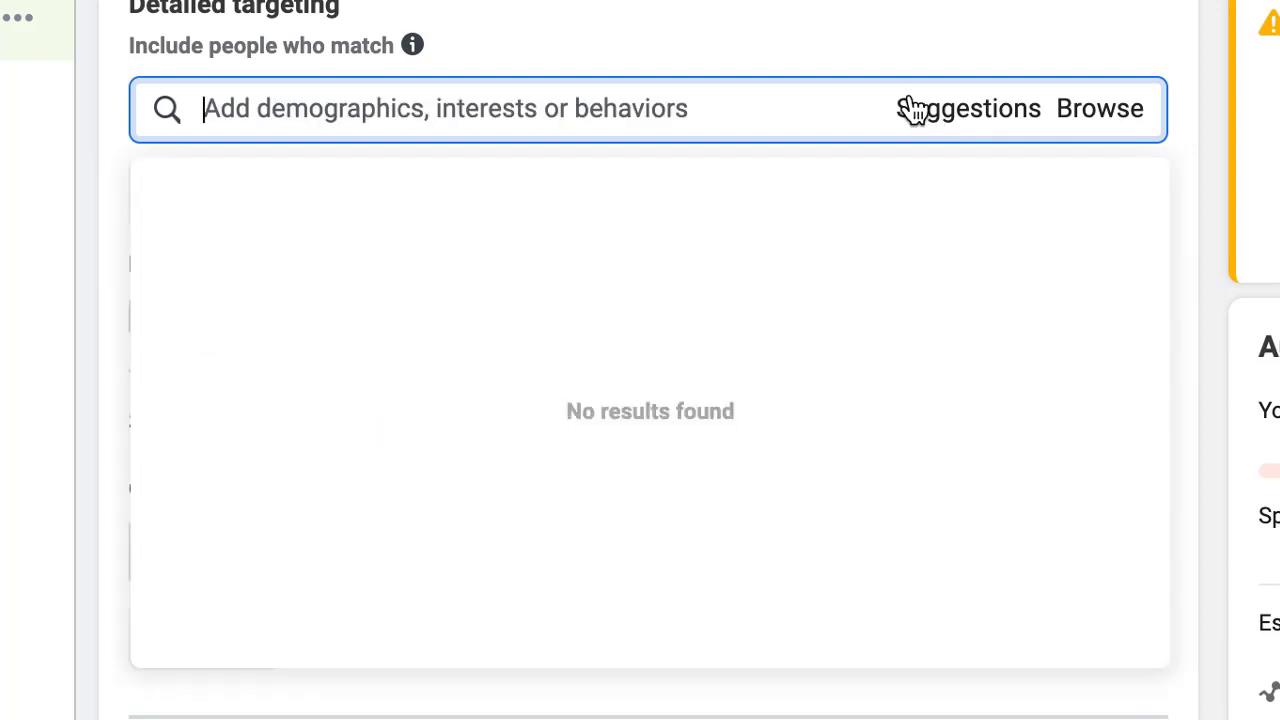
Find "nigeria expa" in detailed targeting and include the Lived in Nigeria (Formerly Expats - Nigeria) behavior.
type("niger")
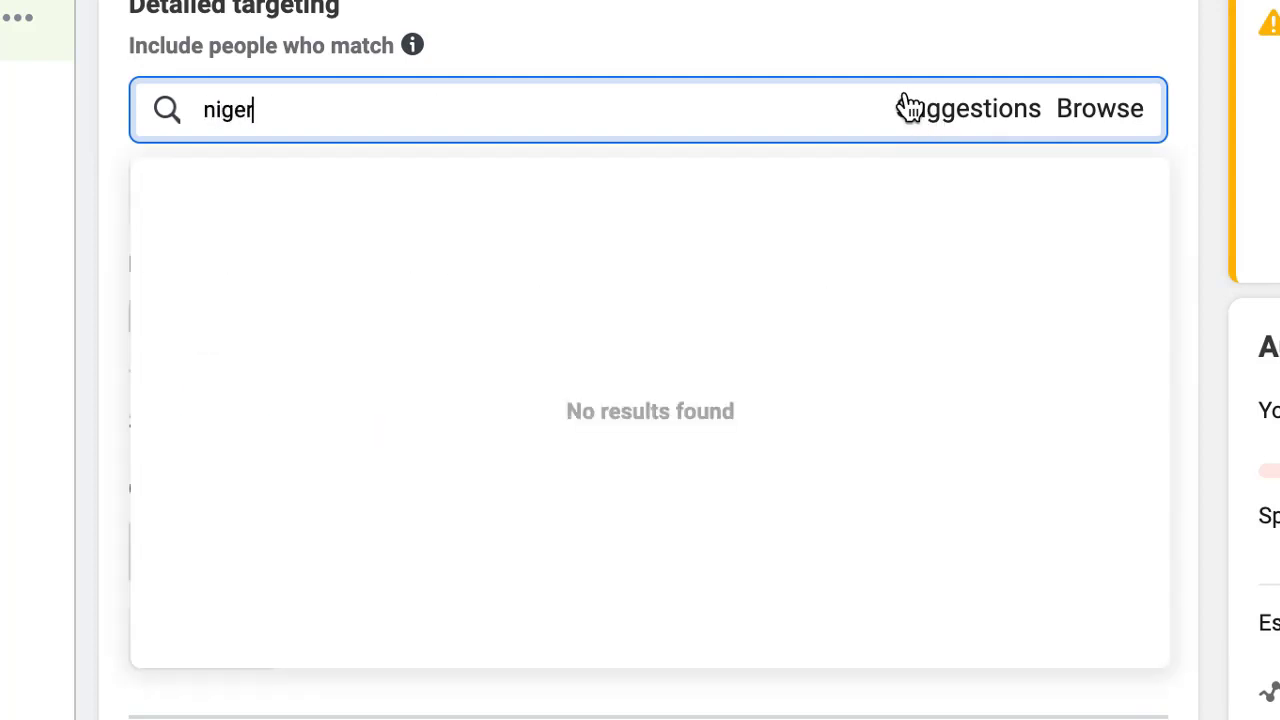
type("ia expa")
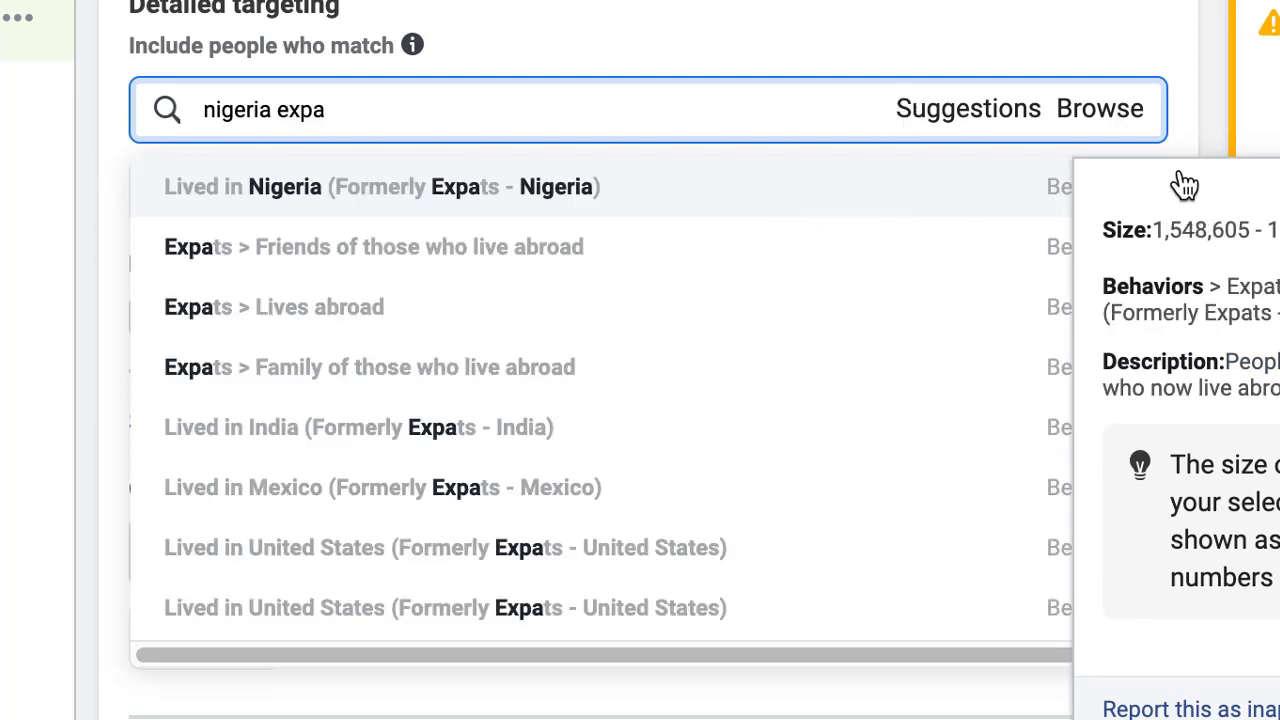
left_click(758, 206)
left_click(634, 285)
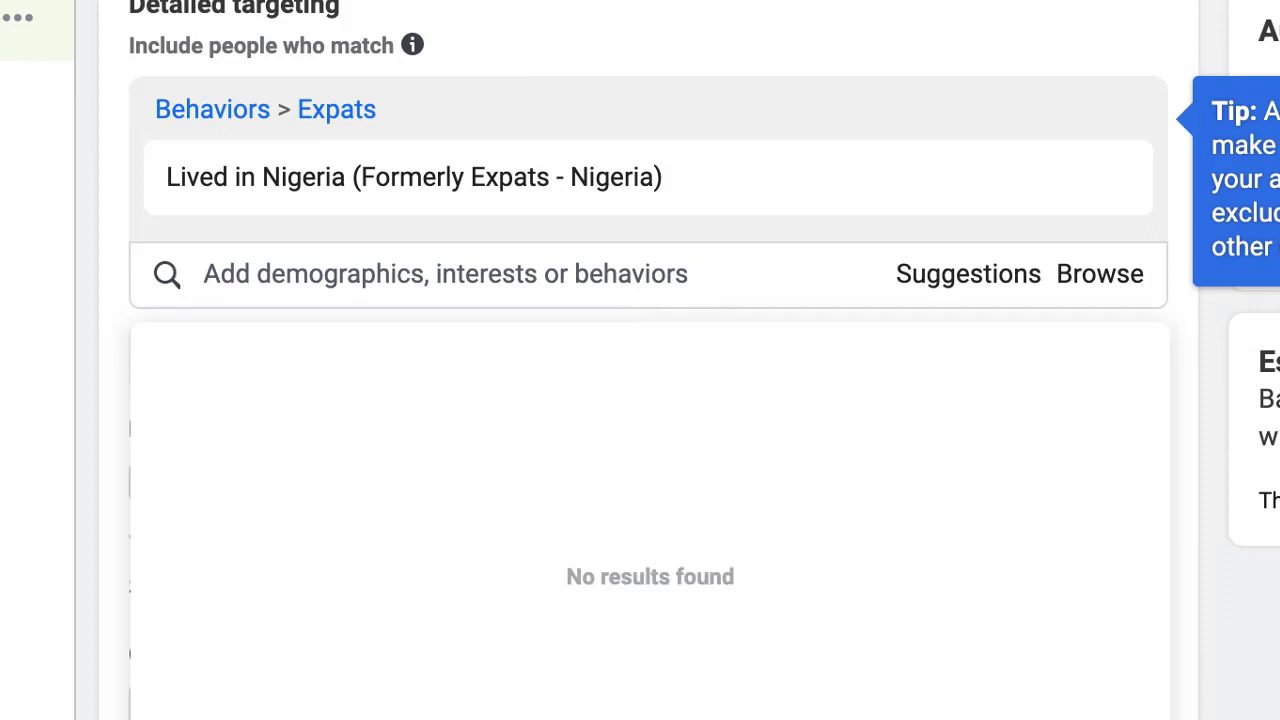
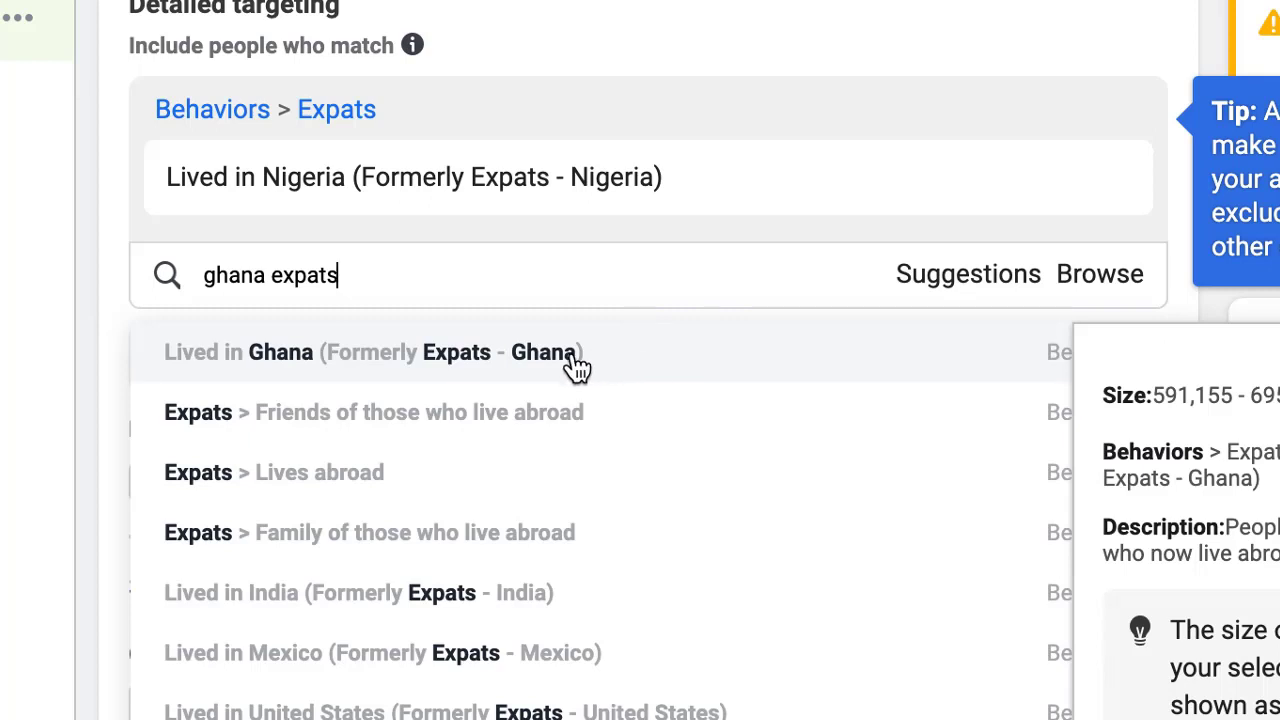
Find "ghana expats" in detailed targeting and include the Lived in Ghana (Formerly Expats - Ghana) behavior.
left_click(720, 354)
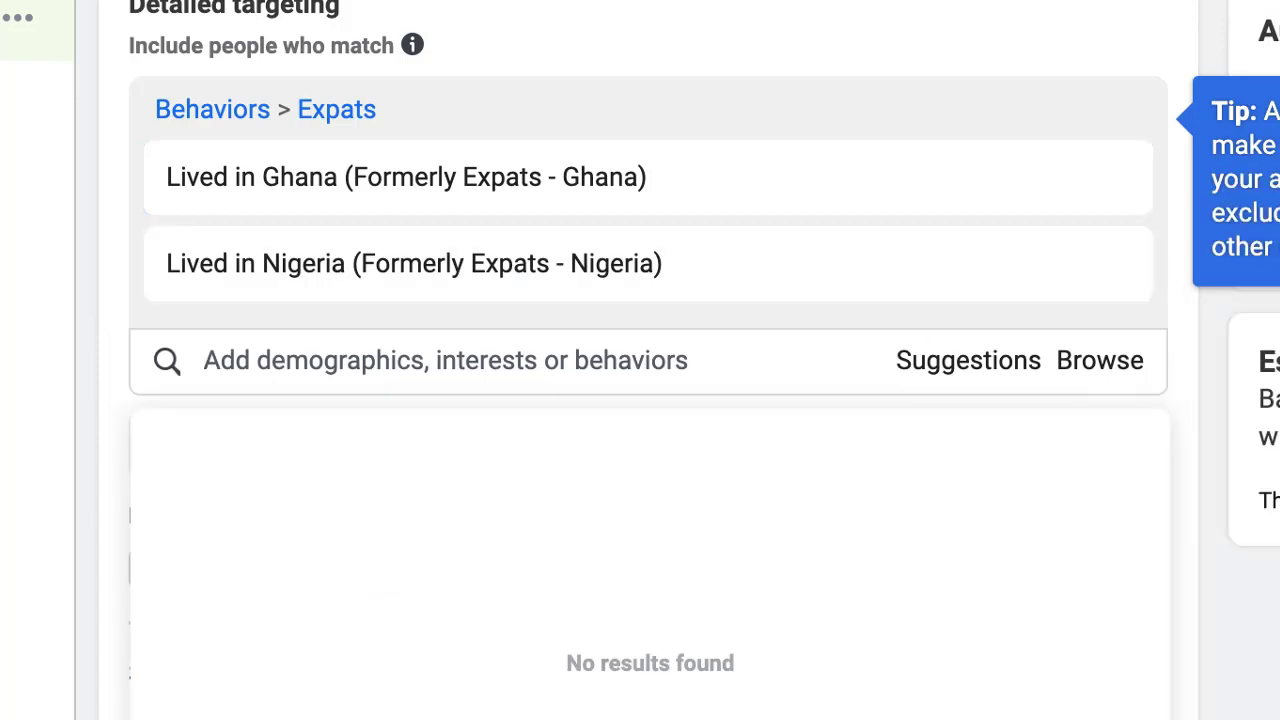
left_click(1267, 362)
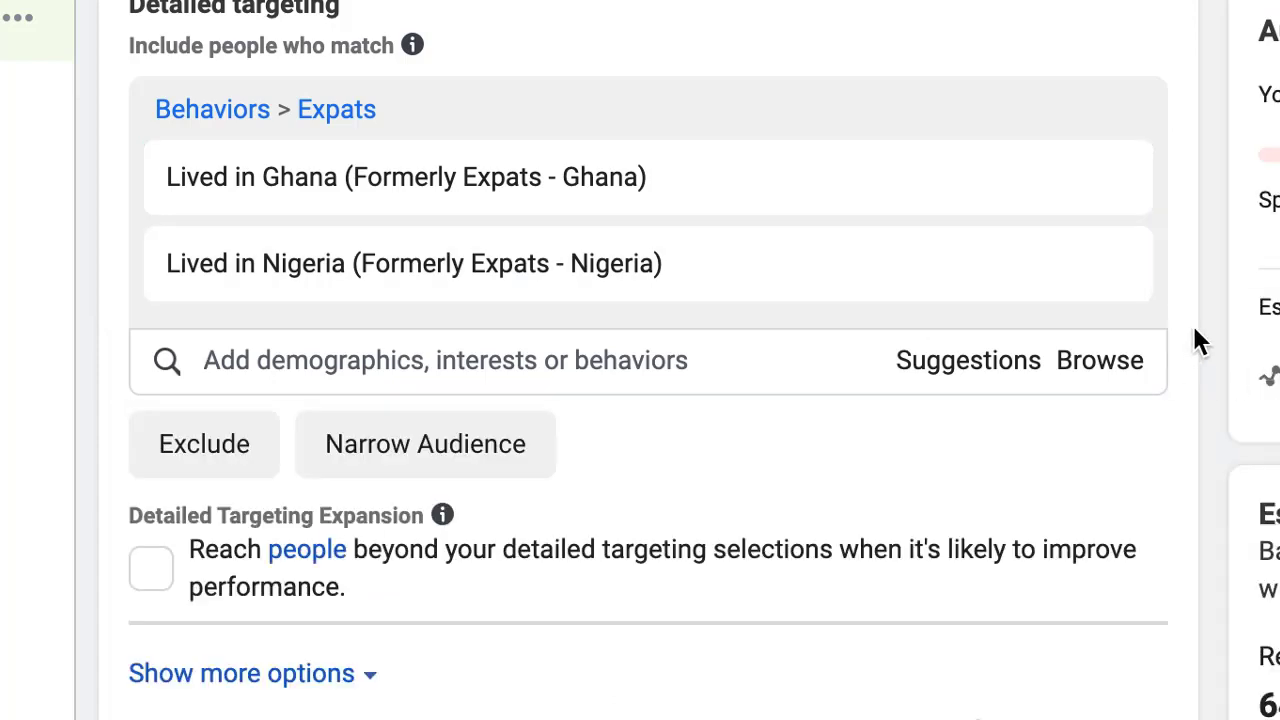
Review the audience's location, age, gender and detailed targeting settings, checking the included expat behaviors against the targeted country.
scroll(1088, 240, "up", 4)
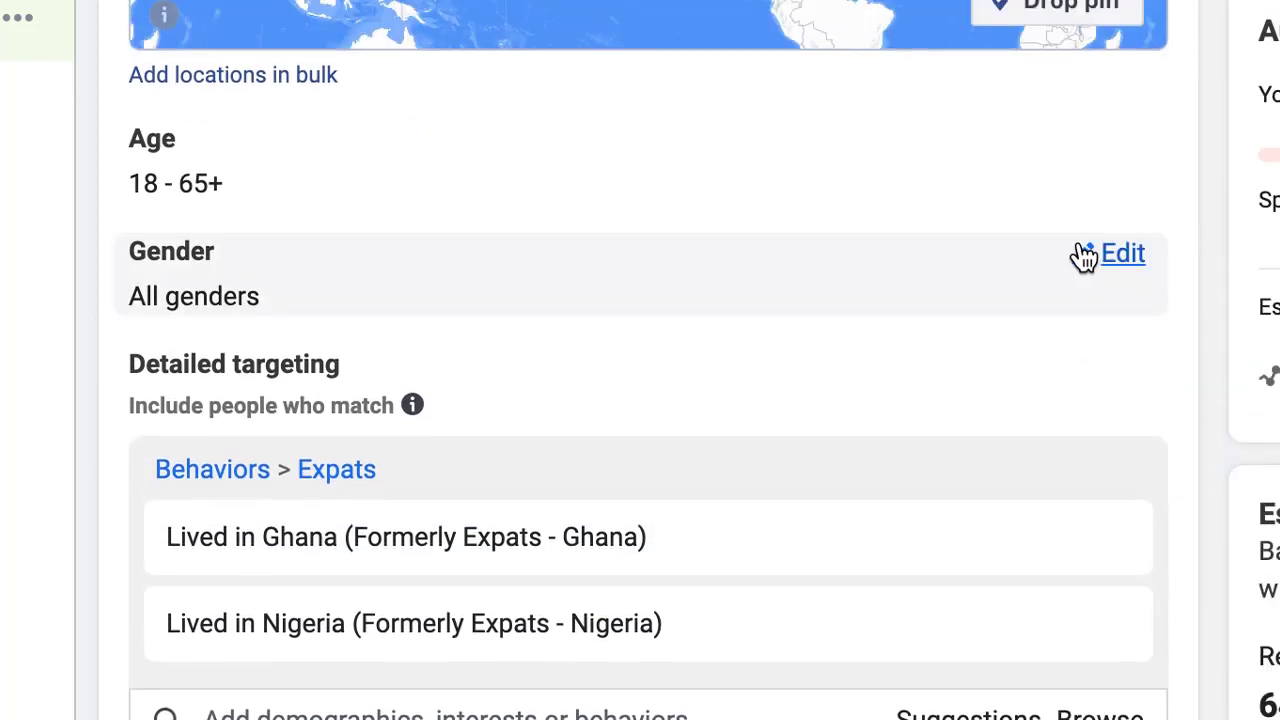
scroll(1085, 255, "up", 2)
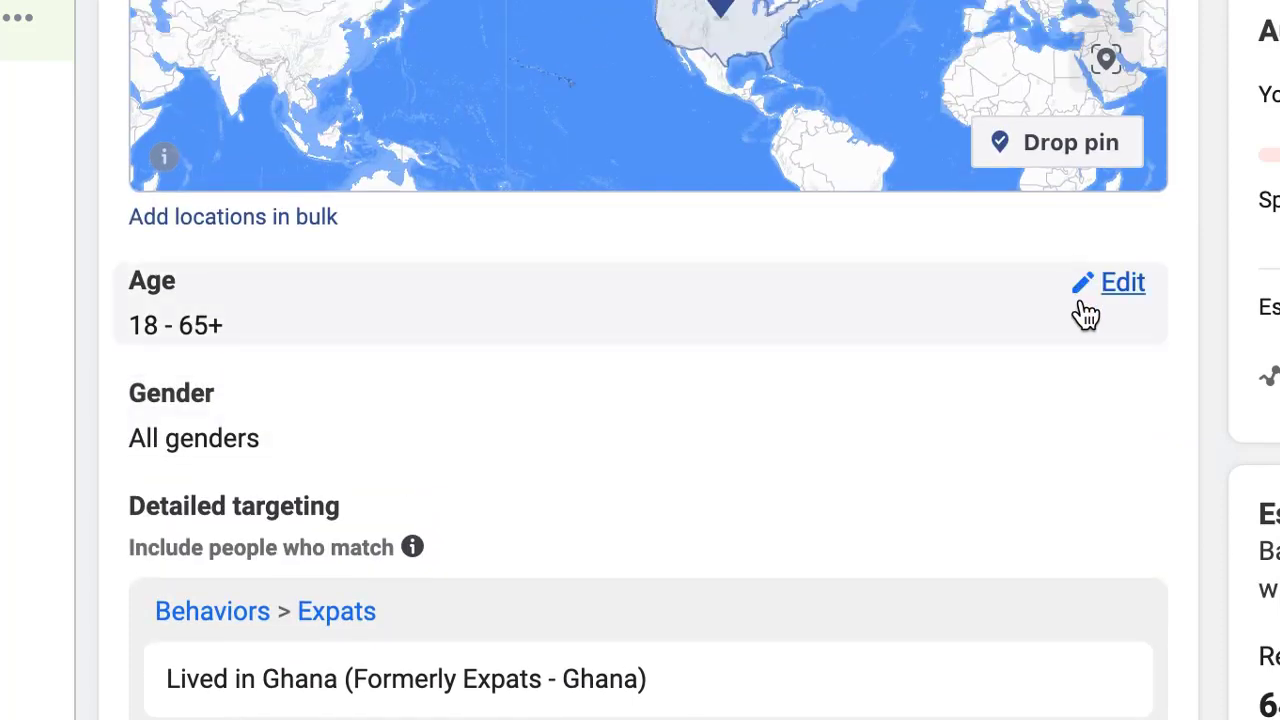
scroll(1080, 308, "down", 3)
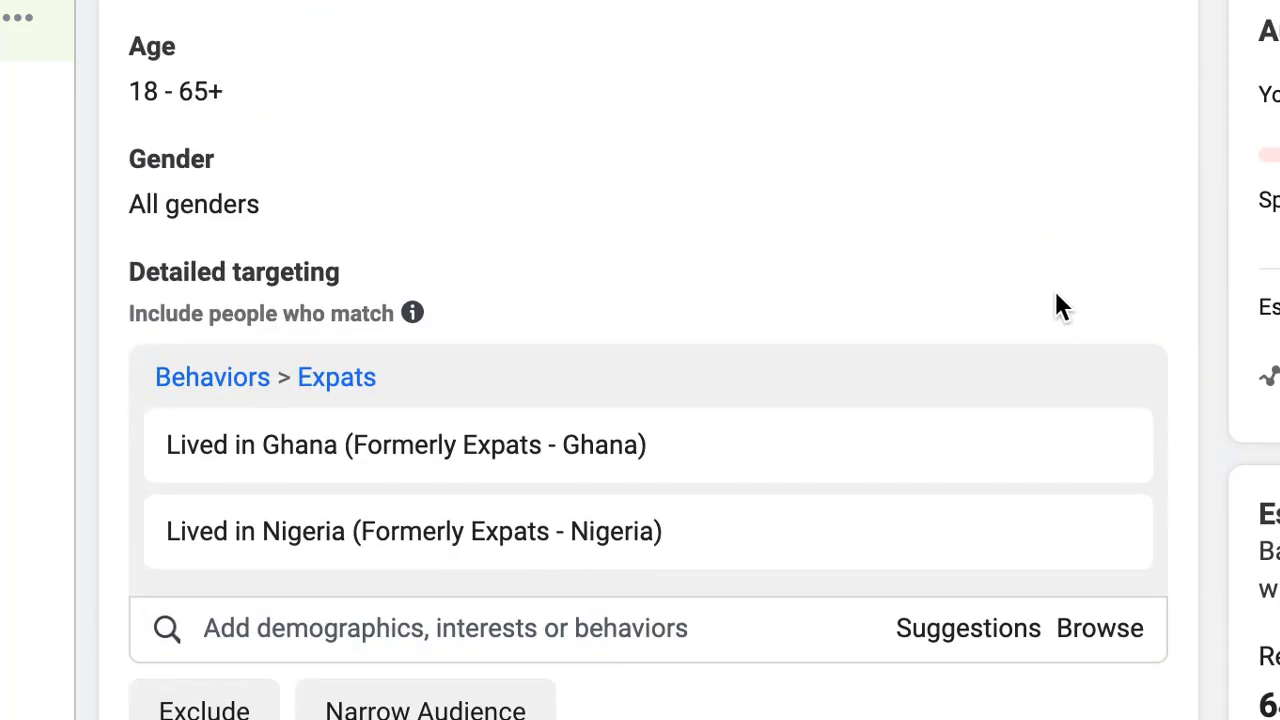
scroll(1080, 340, "up", 5)
scroll(1094, 337, "down", 3)
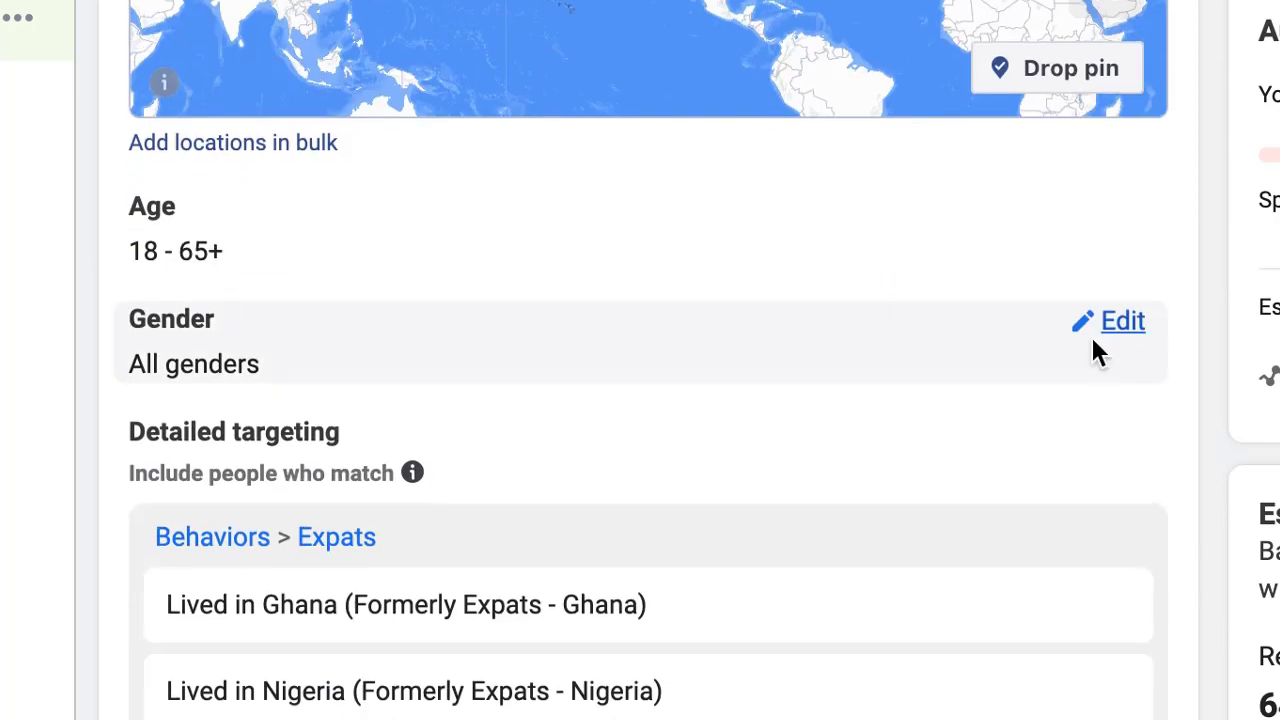
scroll(1100, 355, "down", 2)
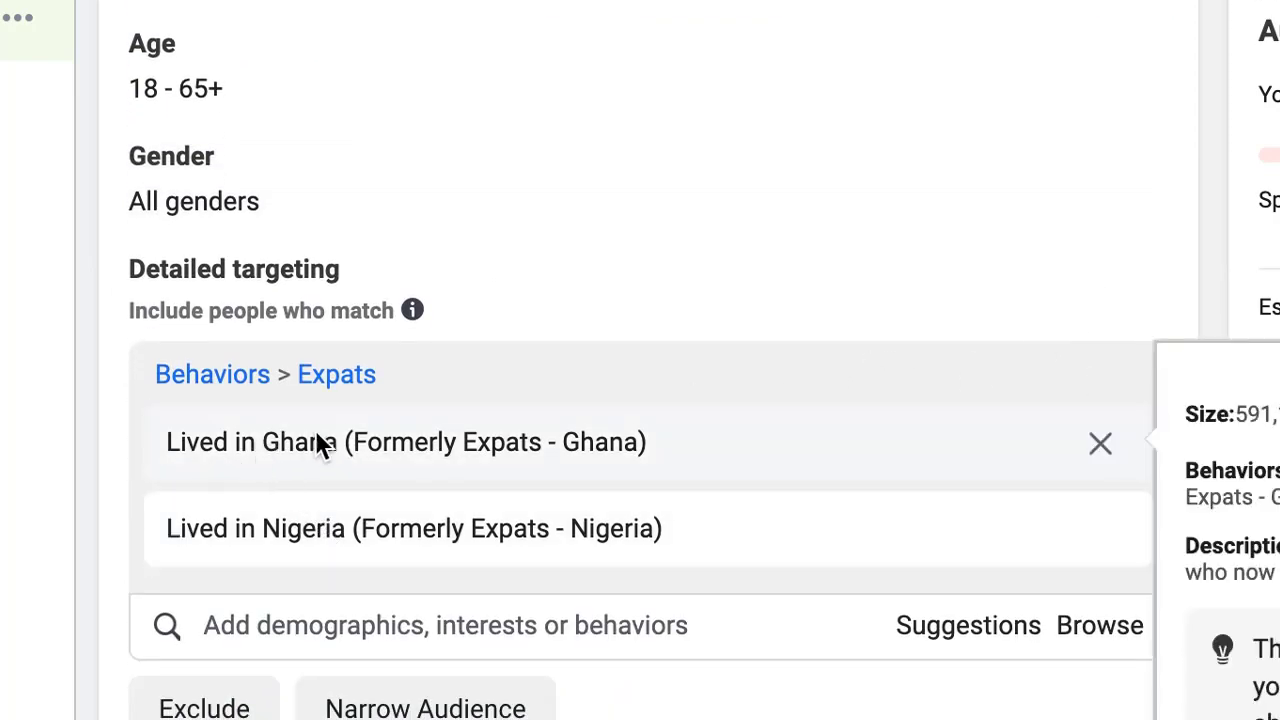
scroll(433, 443, "up", 10)
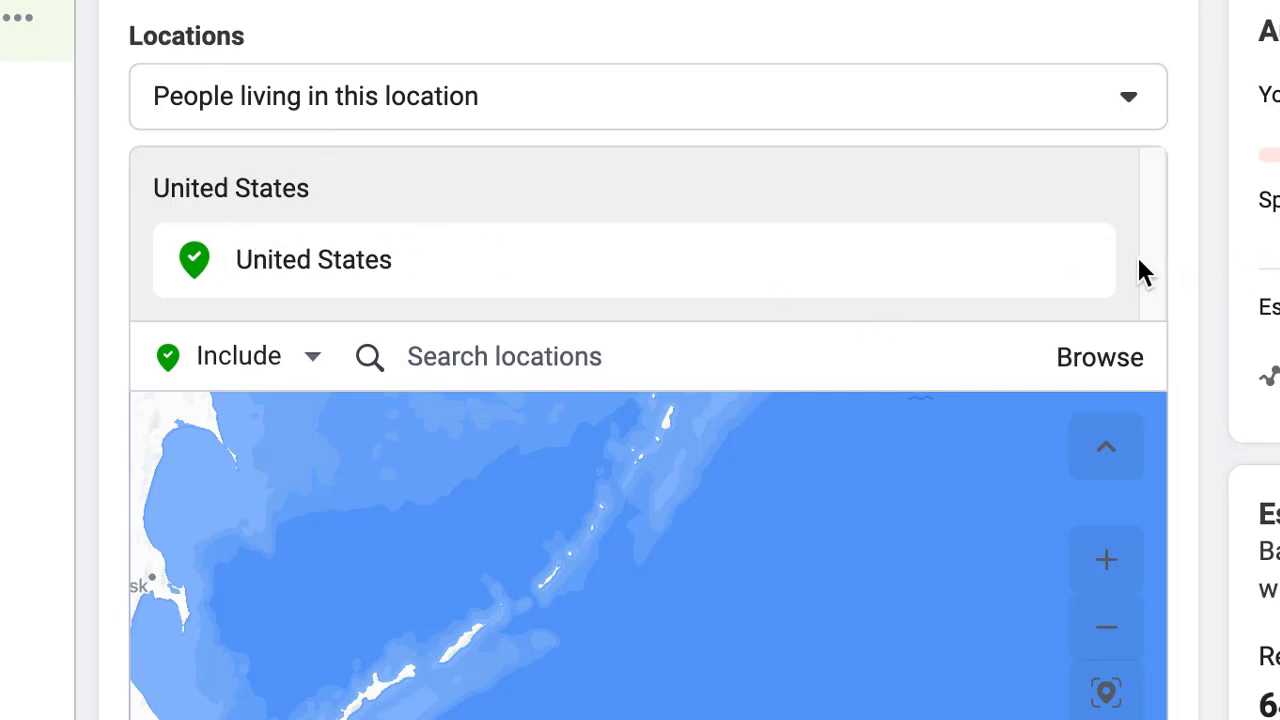
scroll(1130, 262, "down", 10)
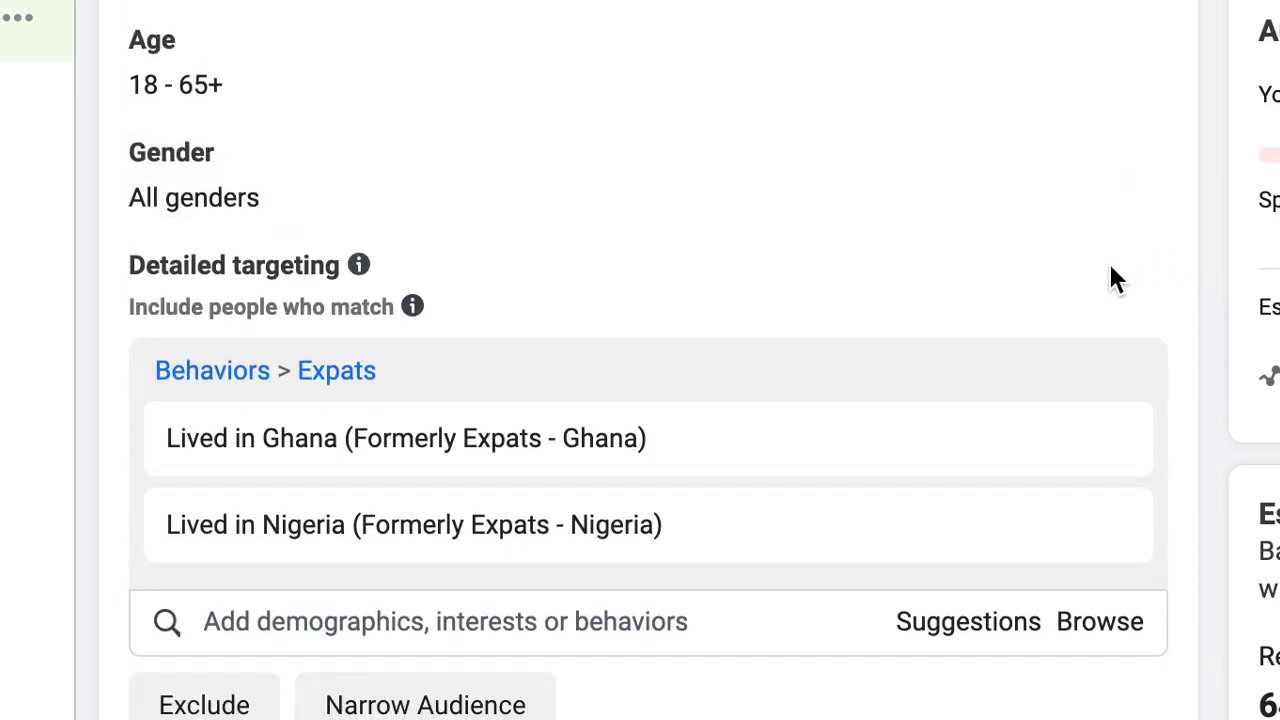
scroll(1105, 281, "down", 1)
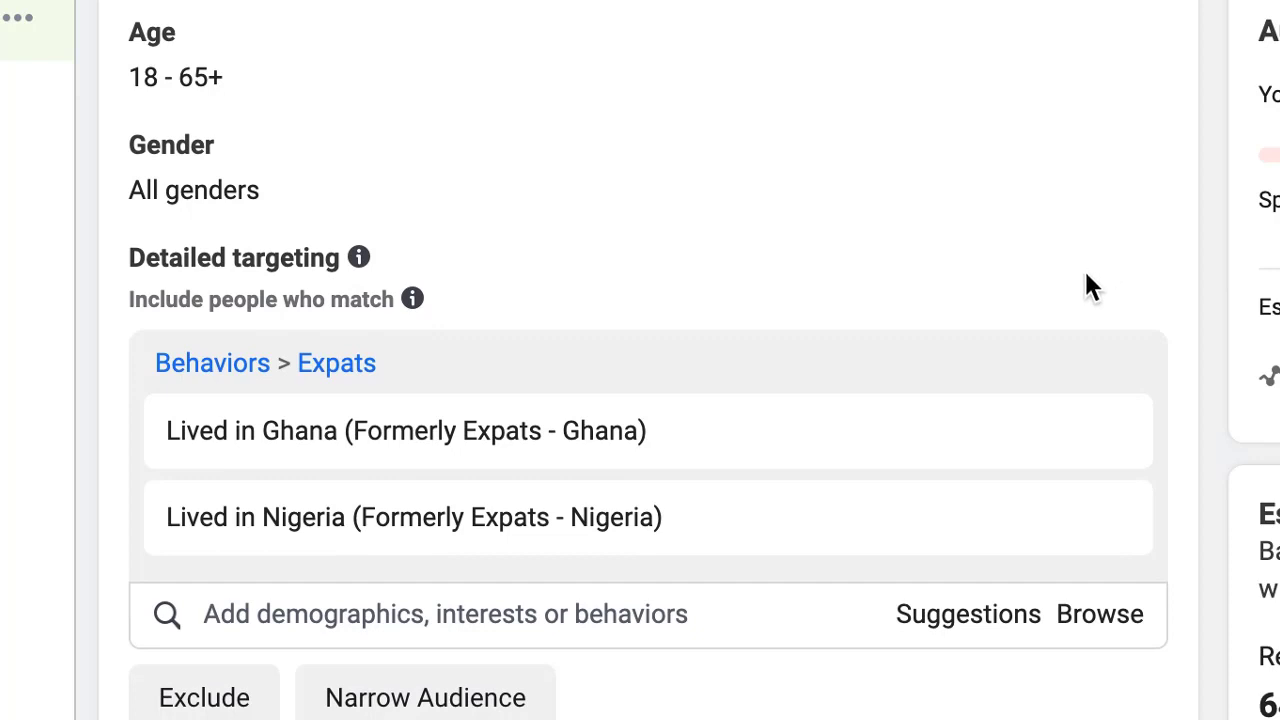
scroll(1080, 287, "down", 1)
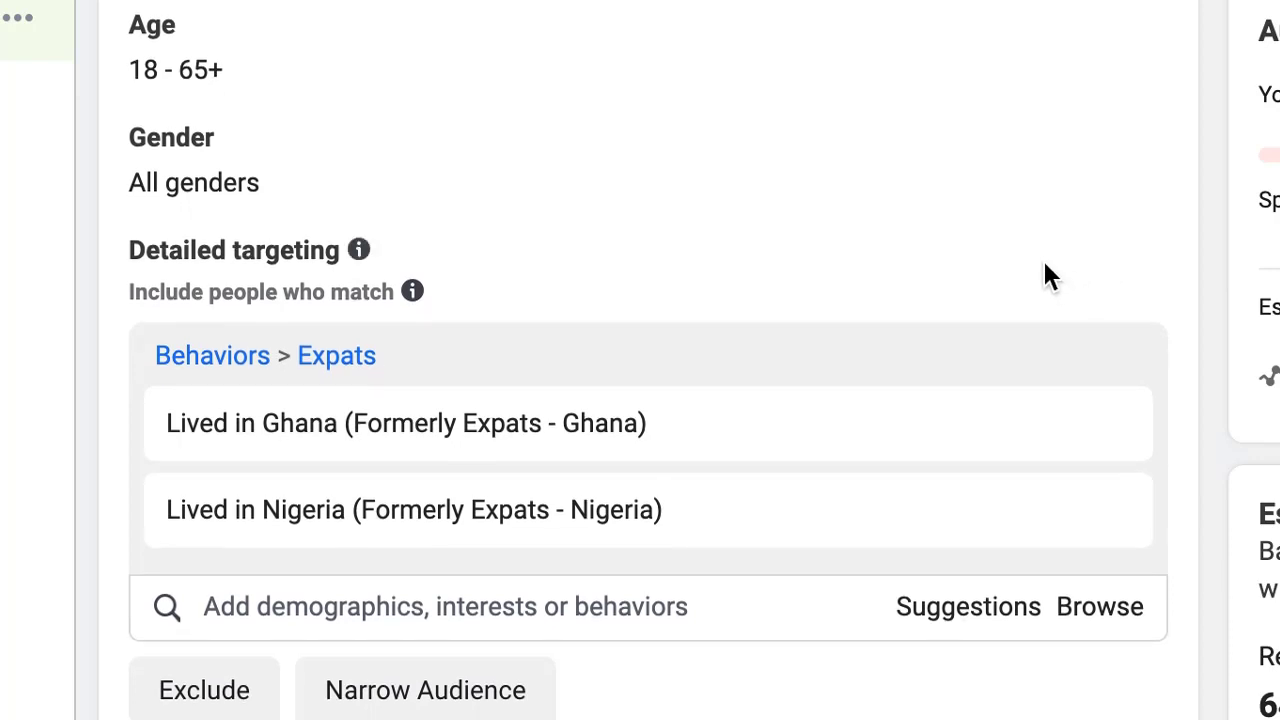
Add the country United Kingdom to the audience's included locations alongside the United States.
scroll(1045, 280, "up", 10)
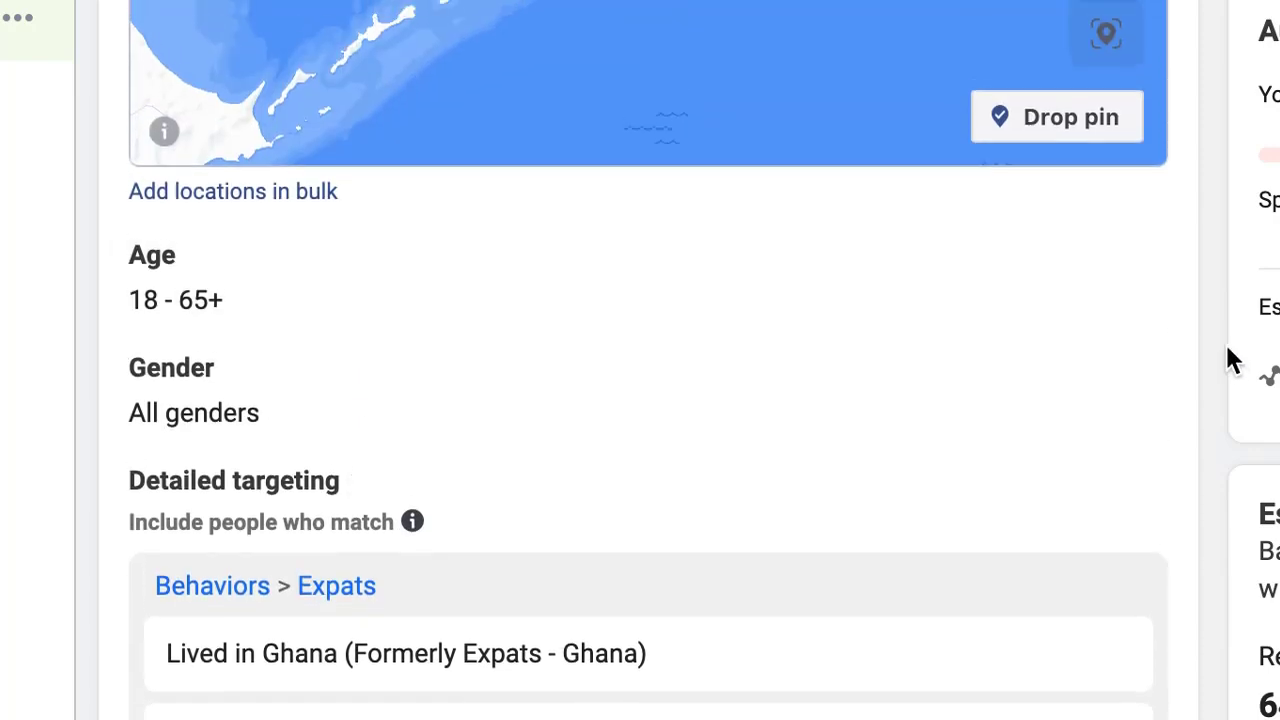
scroll(1225, 336, "down", 5)
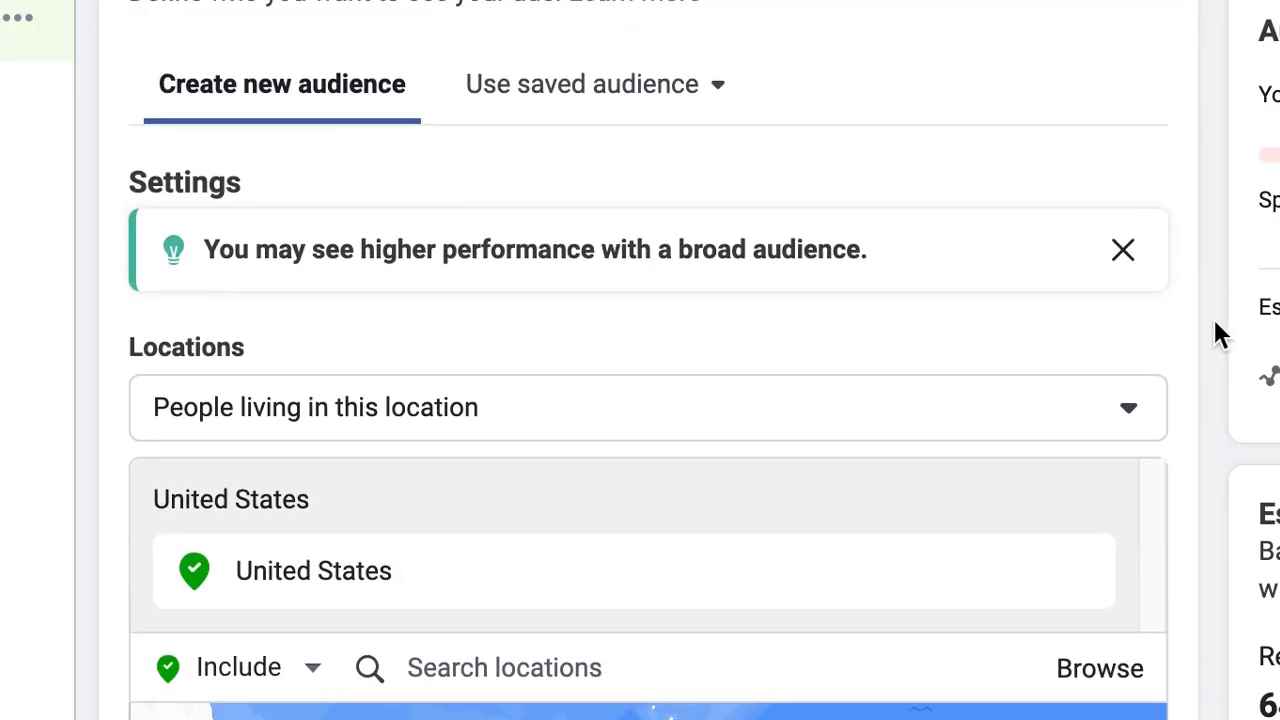
scroll(1210, 345, "down", 1)
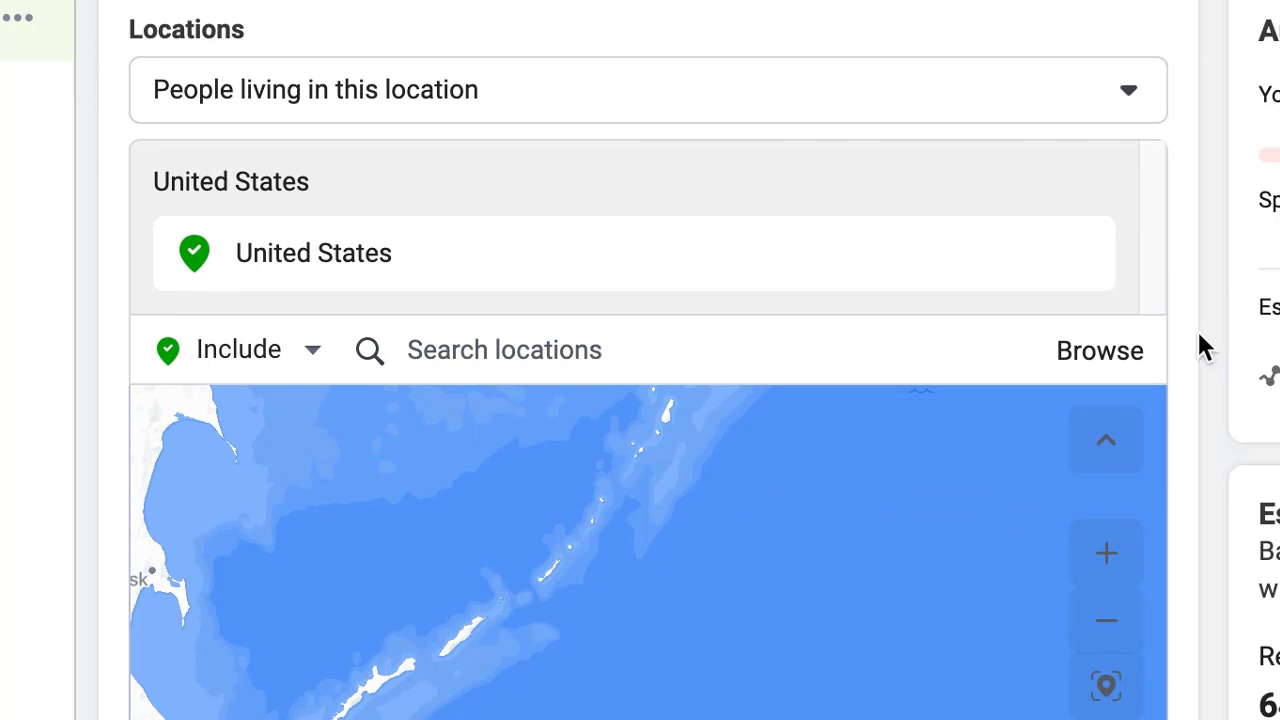
scroll(1194, 346, "down", 1)
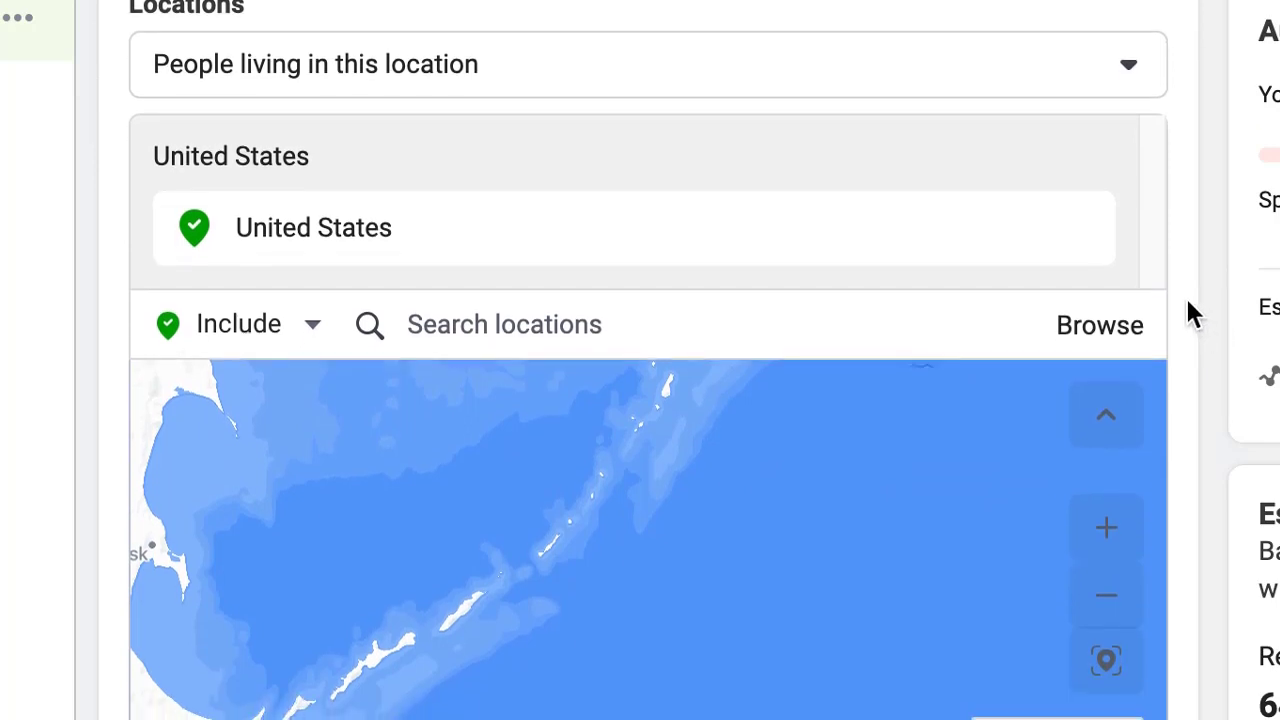
left_click(737, 323)
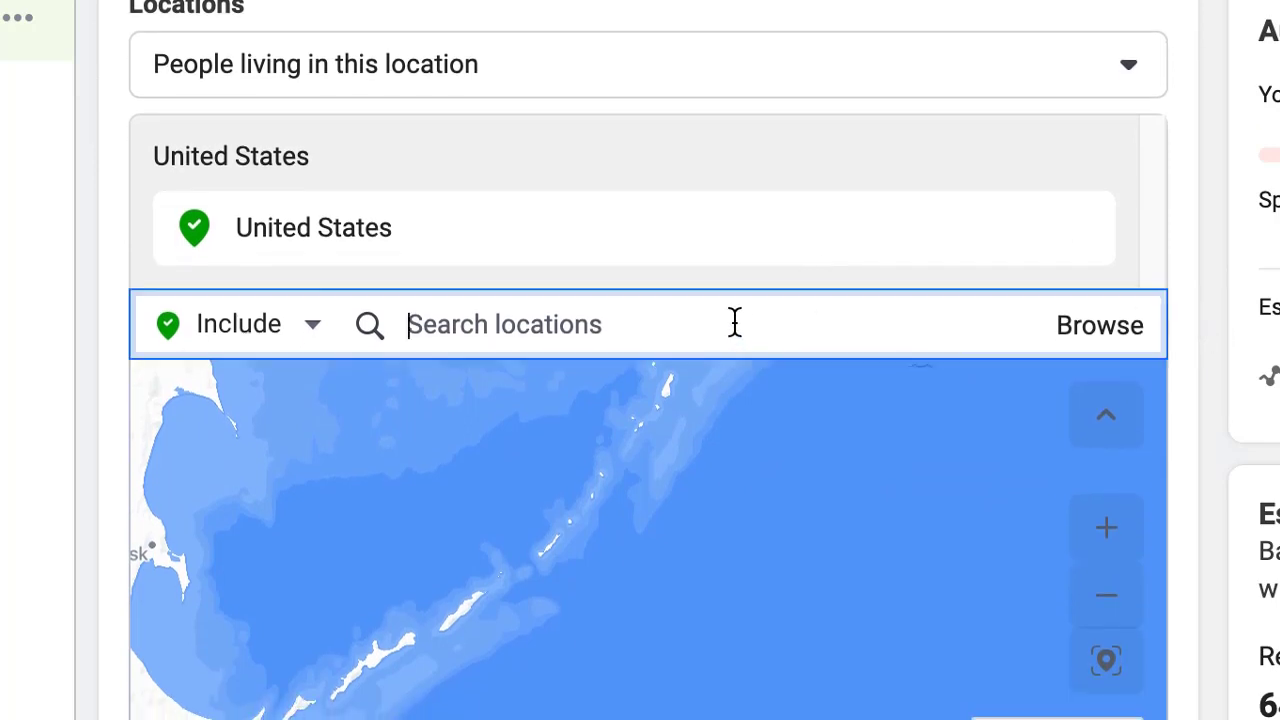
type("unite")
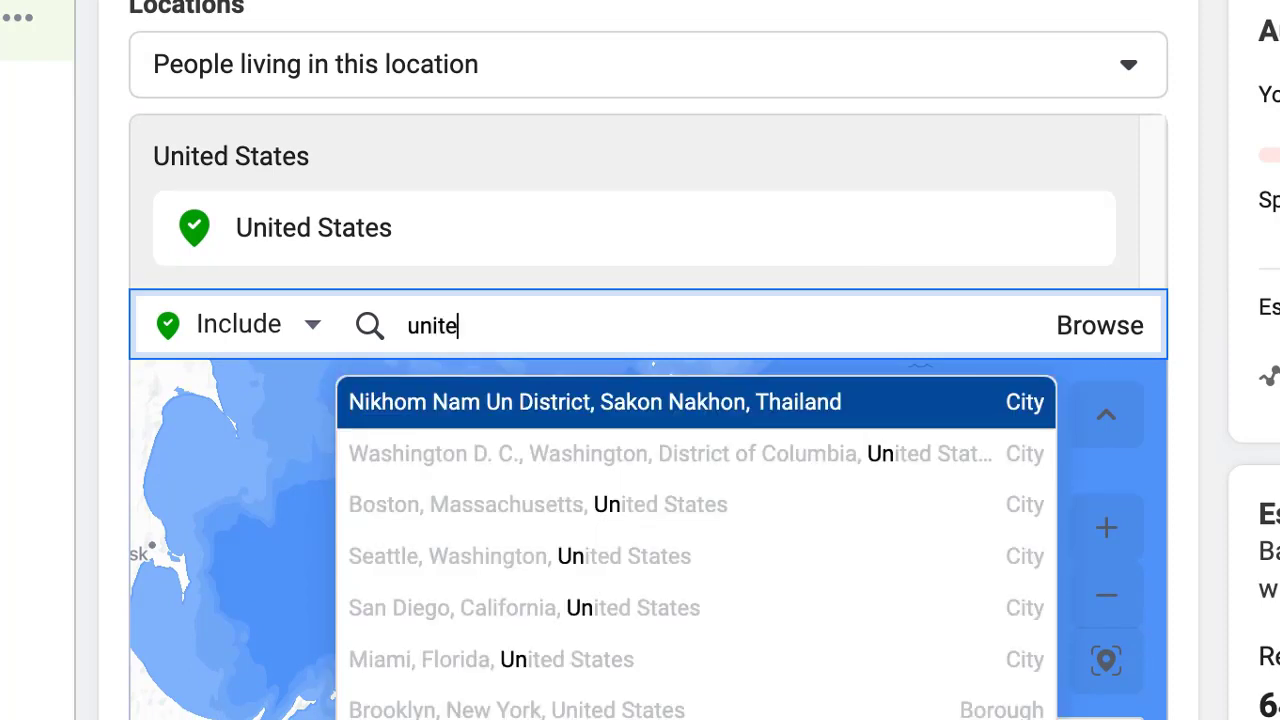
type("d kingdom")
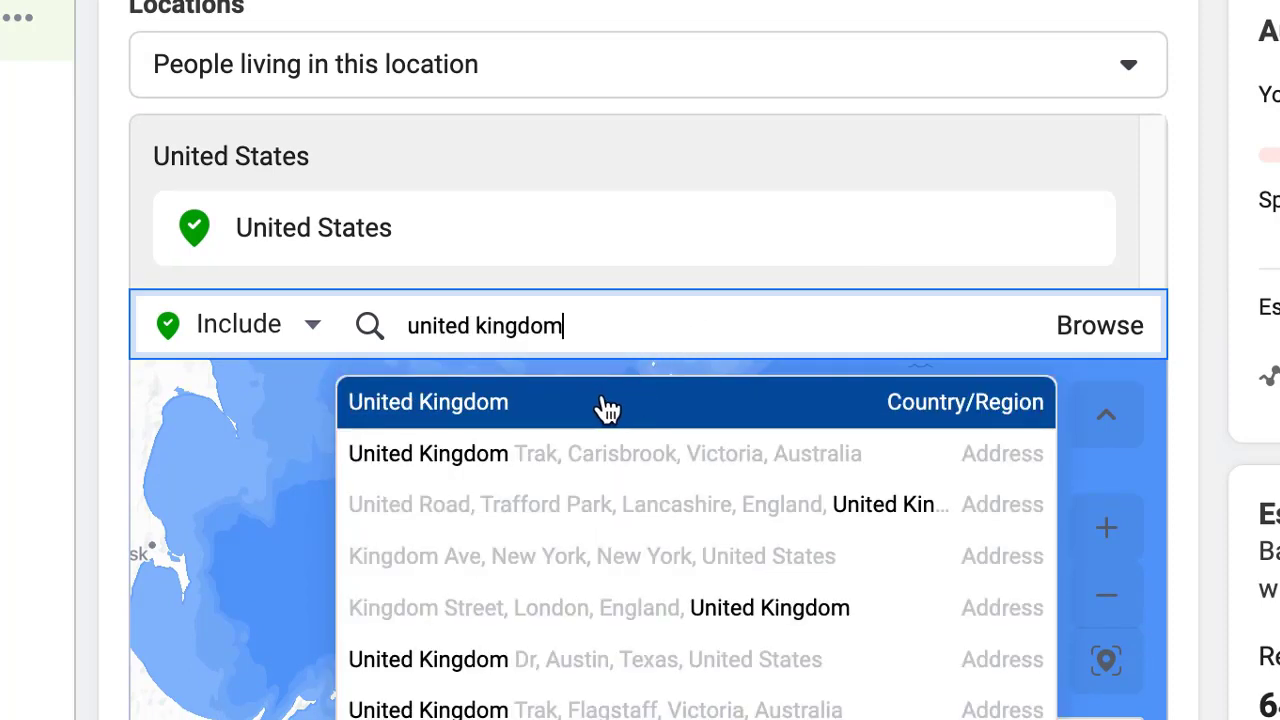
left_click(598, 408)
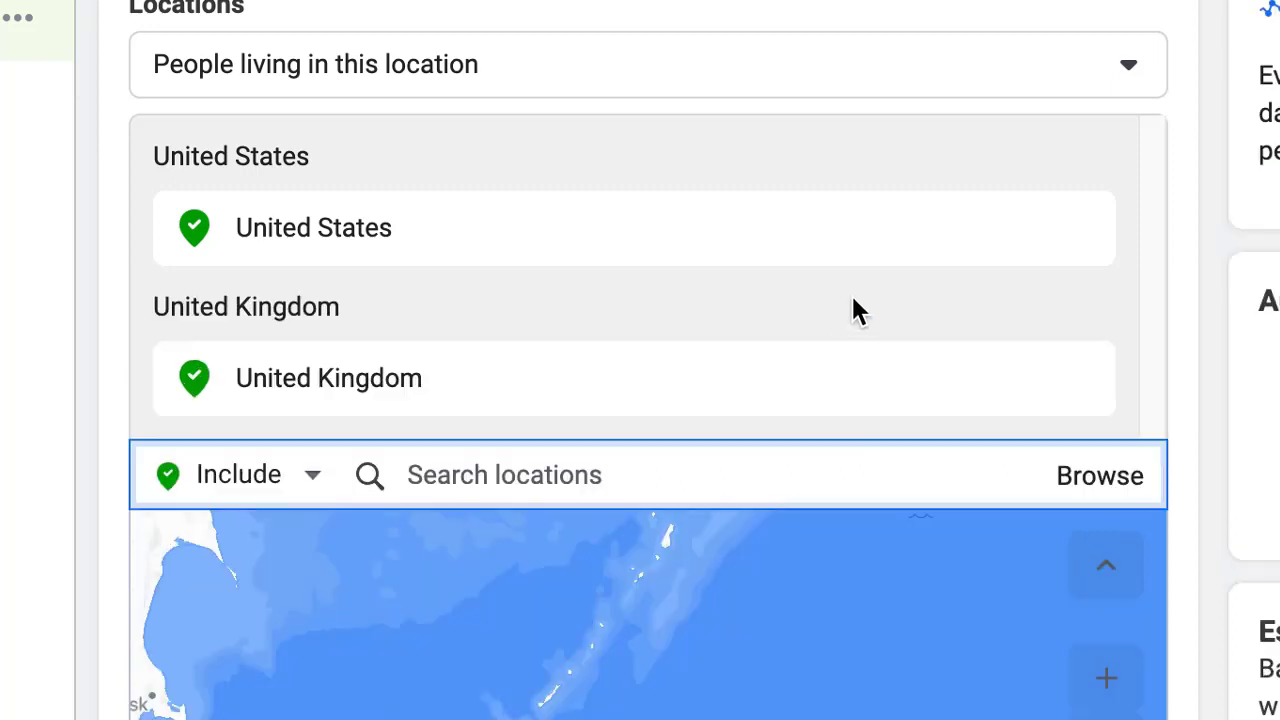
left_click_drag(918, 207, 1200, 185)
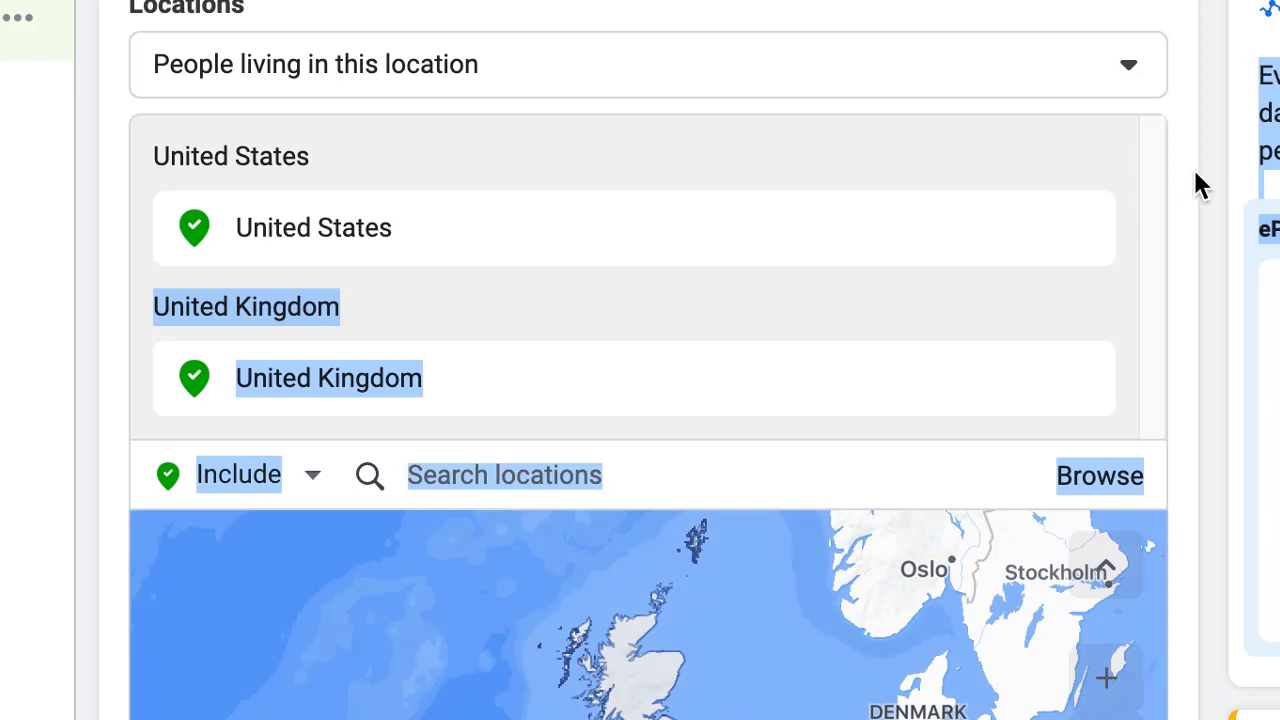
left_click(1198, 185)
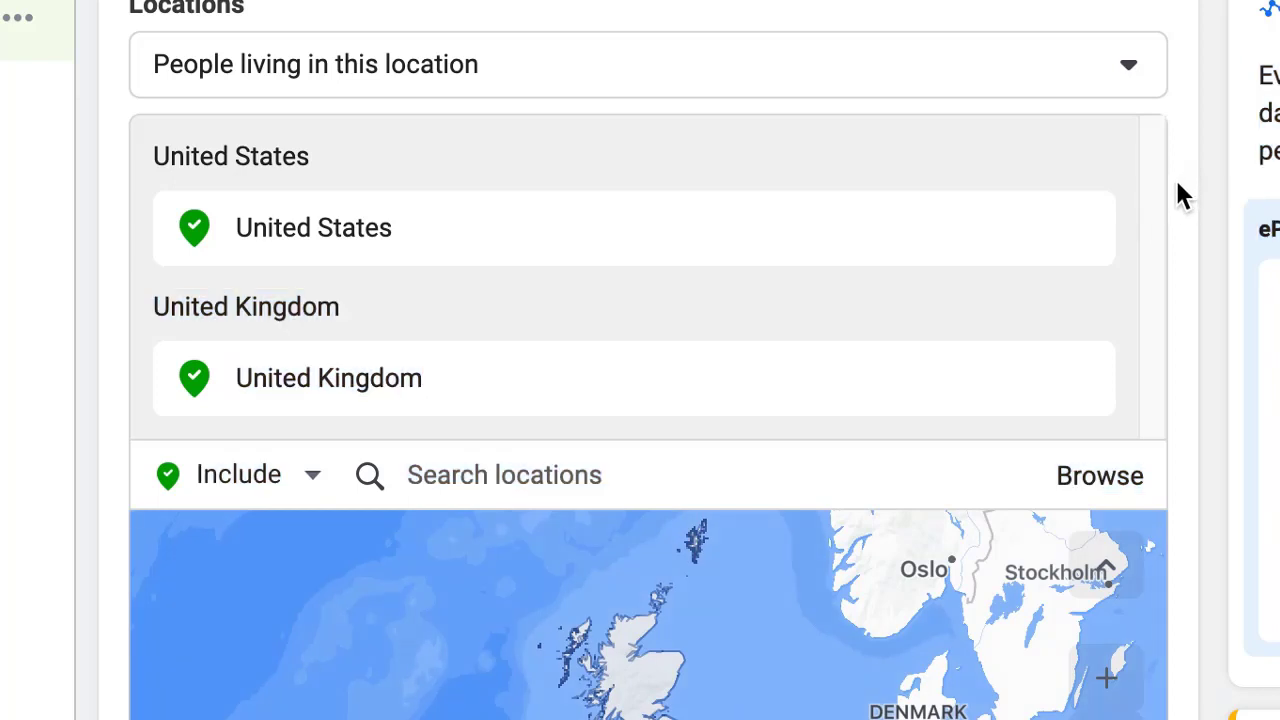